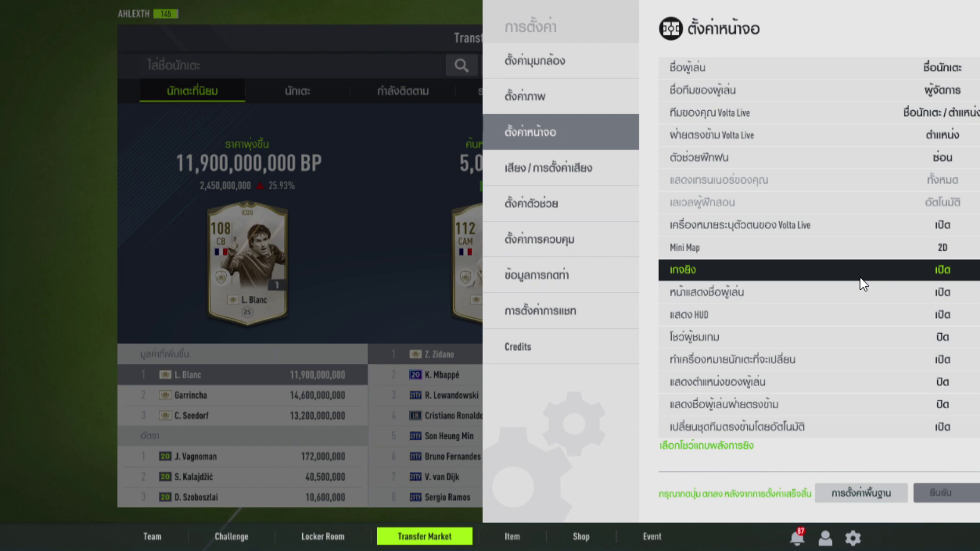
Review the game's display, sound, assist, control and key-information settings, and leave the game for the desktop.
{"action": "scroll", "coordinate": [880, 306], "scroll_direction": "down", "scroll_amount": 2}
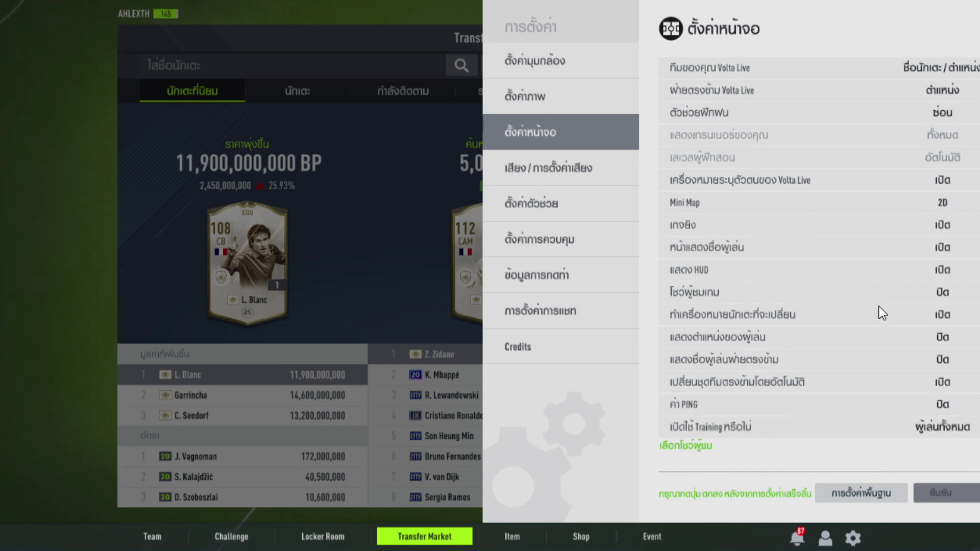
{"action": "left_click", "coordinate": [560, 177]}
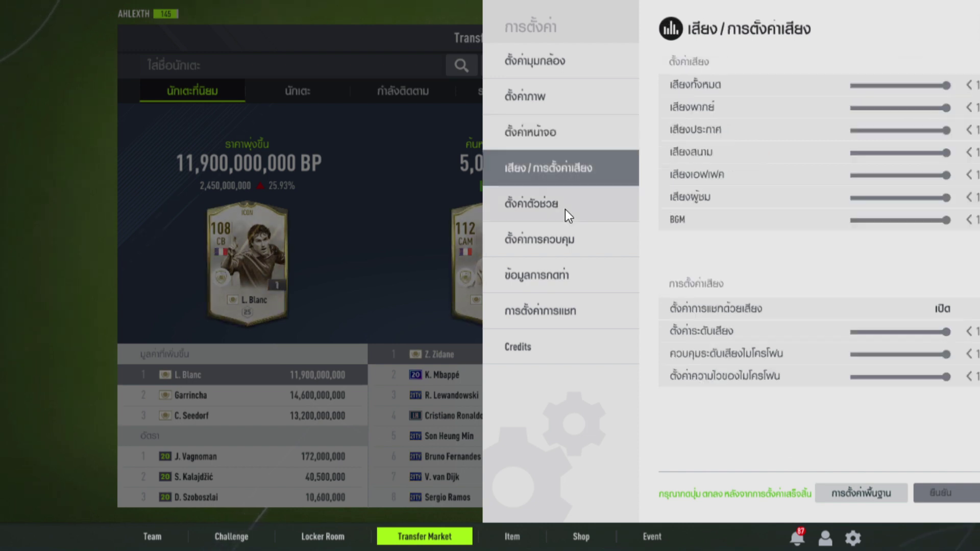
{"action": "left_click", "coordinate": [565, 209]}
{"action": "left_click", "coordinate": [556, 249]}
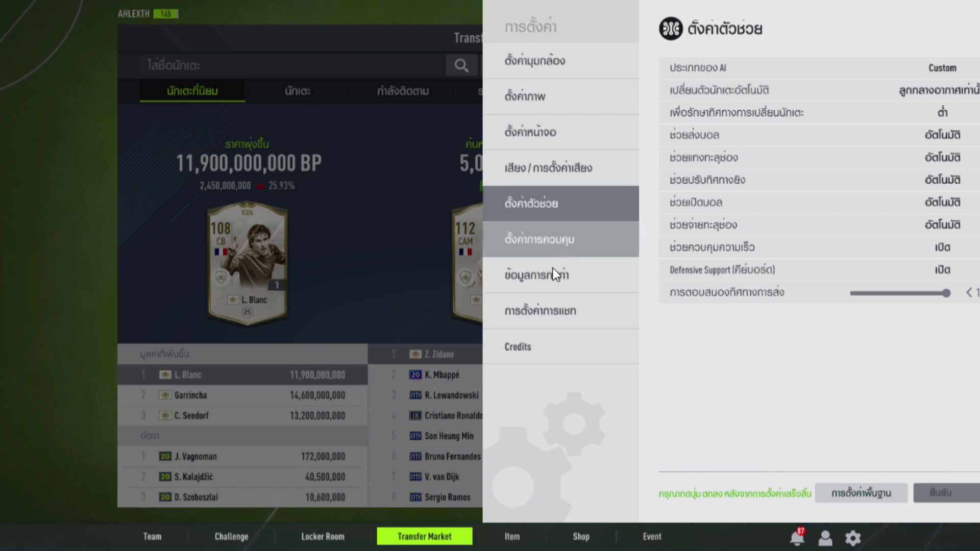
{"action": "left_click", "coordinate": [550, 284]}
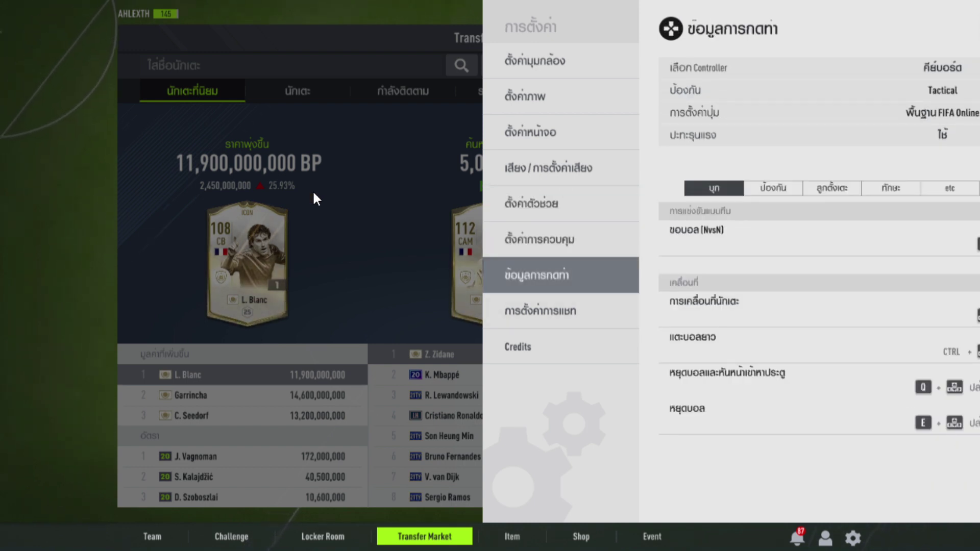
{"action": "key", "text": "Escape"}
Refresh the desktop and open the customoptions file from C:\Garena\Games\32836.
{"action": "right_click", "coordinate": [555, 236]}
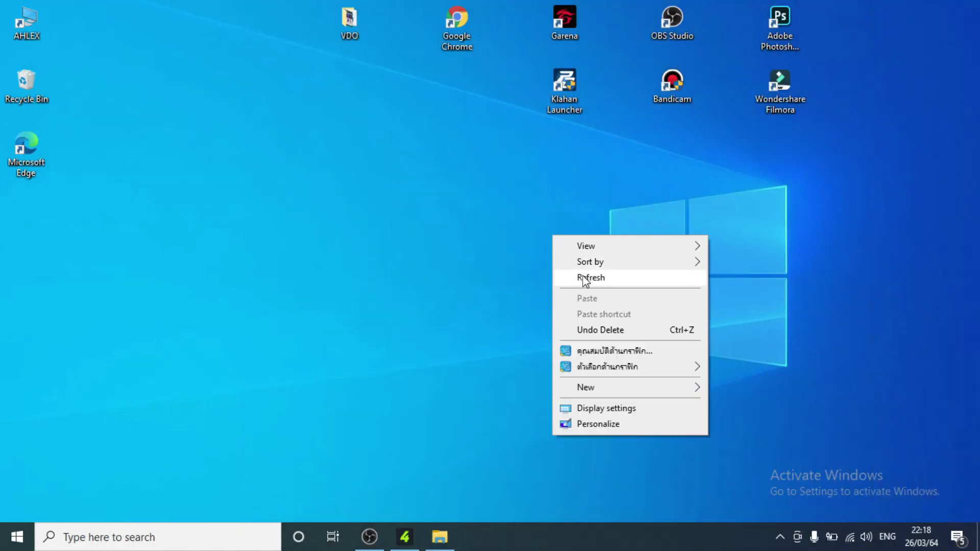
{"action": "left_click", "coordinate": [584, 278]}
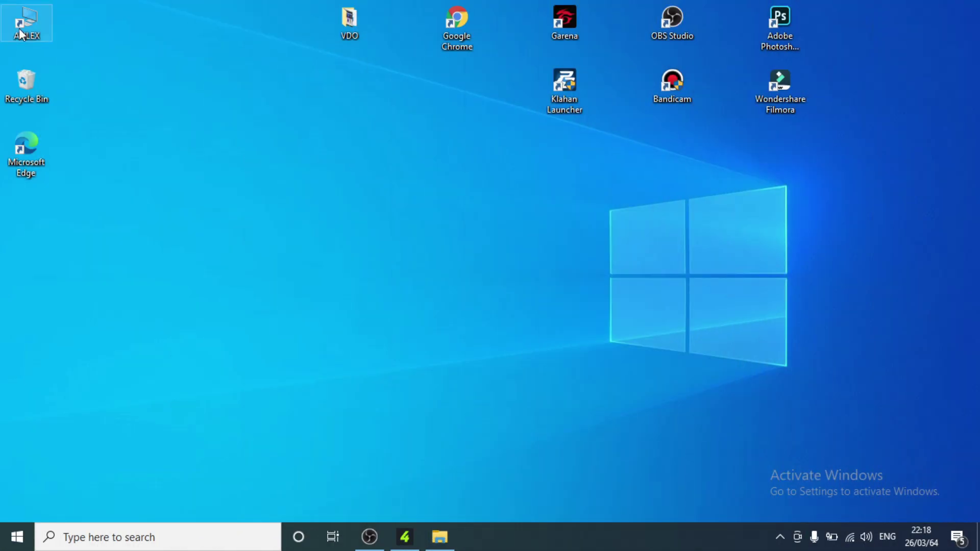
{"action": "double_click", "coordinate": [20, 30]}
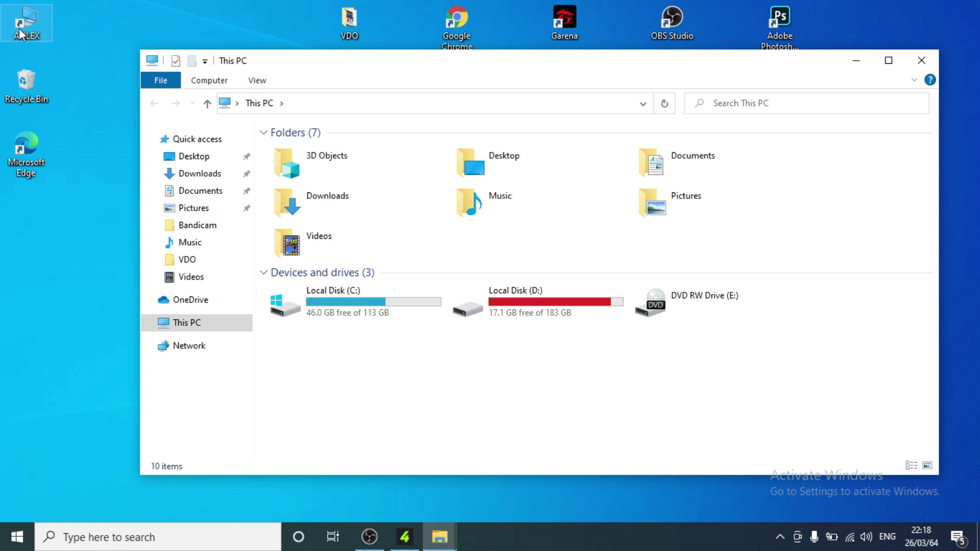
{"action": "double_click", "coordinate": [310, 311]}
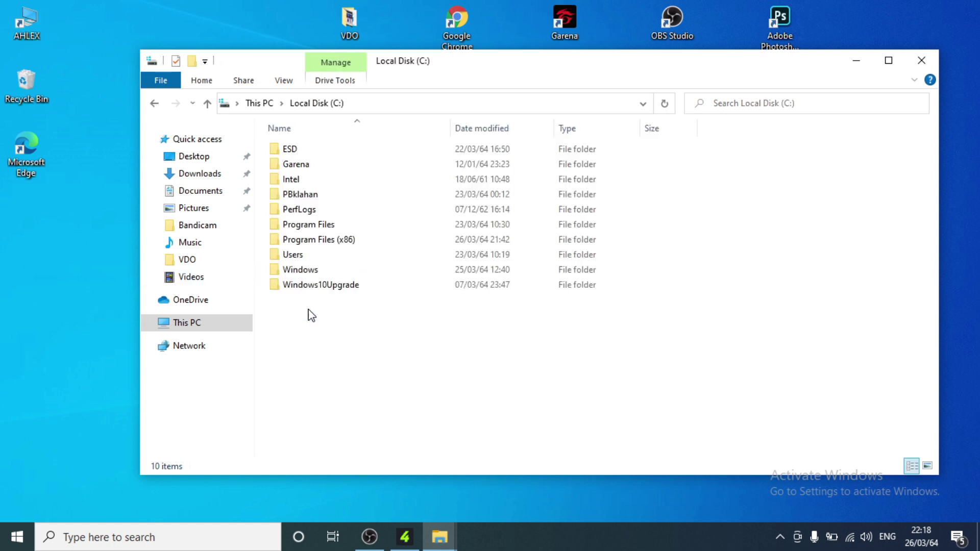
{"action": "double_click", "coordinate": [323, 166]}
{"action": "double_click", "coordinate": [324, 154]}
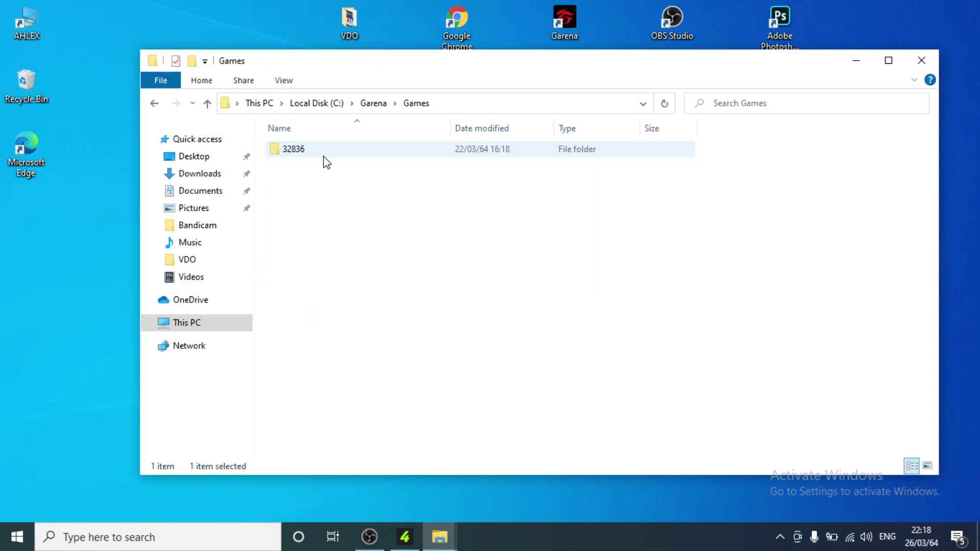
{"action": "double_click", "coordinate": [324, 156]}
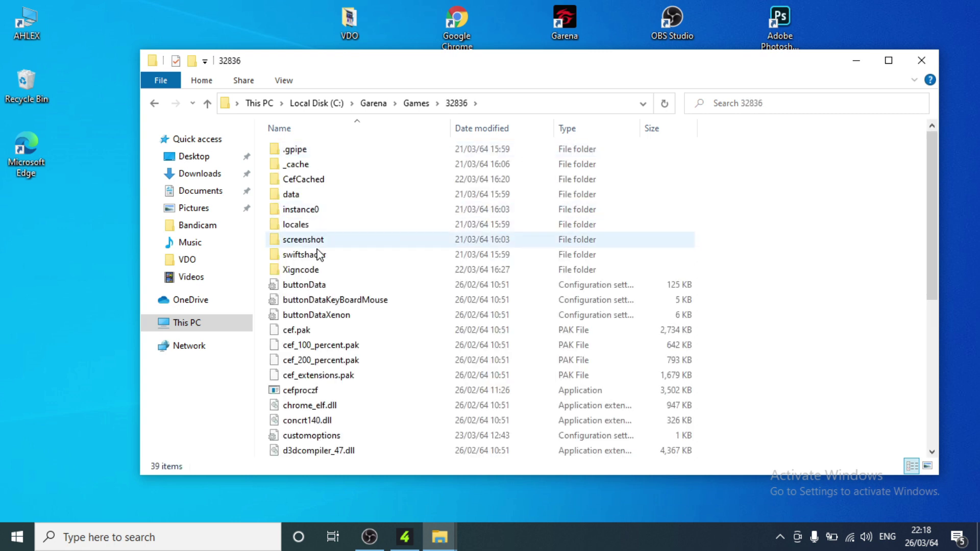
{"action": "scroll", "coordinate": [329, 317], "scroll_direction": "down", "scroll_amount": 2}
{"action": "left_click", "coordinate": [335, 360]}
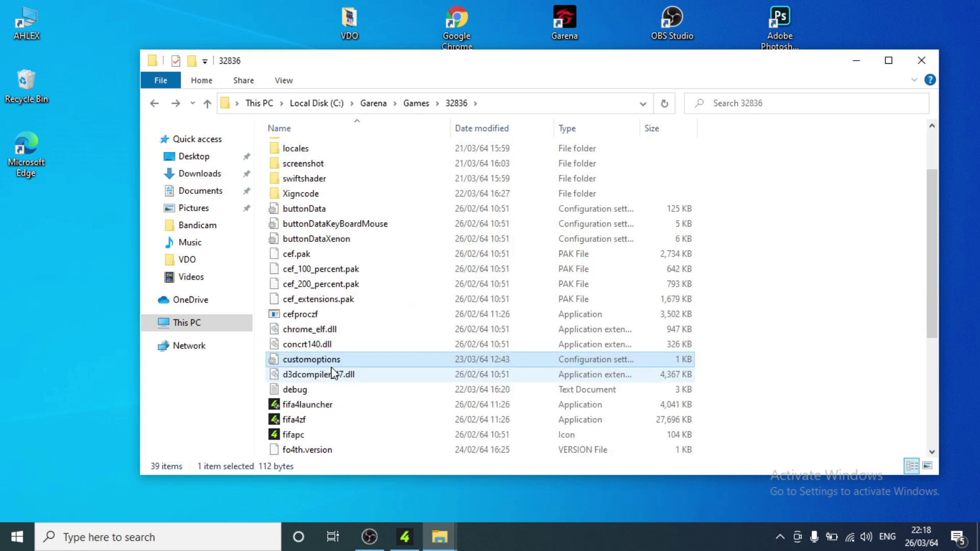
{"action": "double_click", "coordinate": [337, 363]}
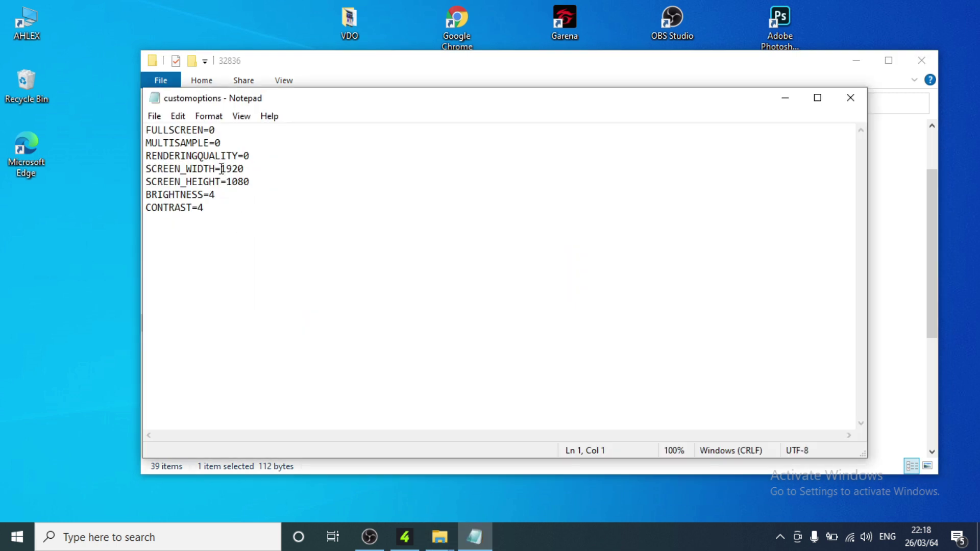
Examine the fullscreen, multisample, rendering quality, screen size, brightness and contrast entries in customoptions, and close the file.
{"action": "left_click", "coordinate": [218, 132]}
{"action": "left_click", "coordinate": [226, 143]}
{"action": "left_click", "coordinate": [153, 224]}
{"action": "left_click", "coordinate": [216, 212]}
{"action": "left_click_drag", "start_coordinate": [150, 222], "coordinate": [255, 254]}
{"action": "left_click", "coordinate": [256, 254]}
{"action": "left_click", "coordinate": [216, 208]}
{"action": "left_click", "coordinate": [229, 131]}
{"action": "left_click", "coordinate": [238, 155]}
{"action": "left_click", "coordinate": [259, 158]}
{"action": "left_click_drag", "start_coordinate": [225, 172], "coordinate": [267, 180]}
{"action": "left_click", "coordinate": [267, 180]}
{"action": "left_click", "coordinate": [850, 98]}
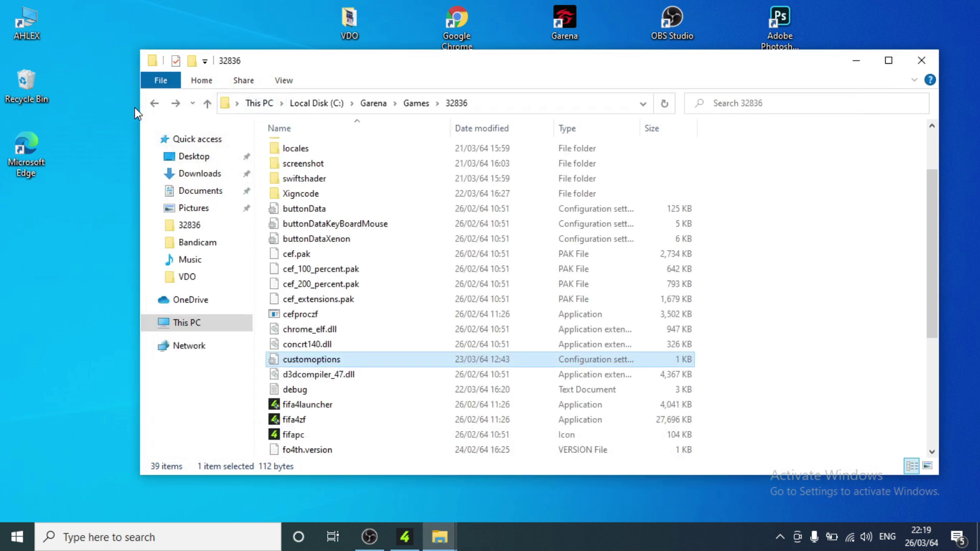
Return to This PC and reopen customoptions through the C: drive's Garena, Games and 32836 folders.
{"action": "left_click", "coordinate": [153, 104]}
{"action": "left_click", "coordinate": [154, 103]}
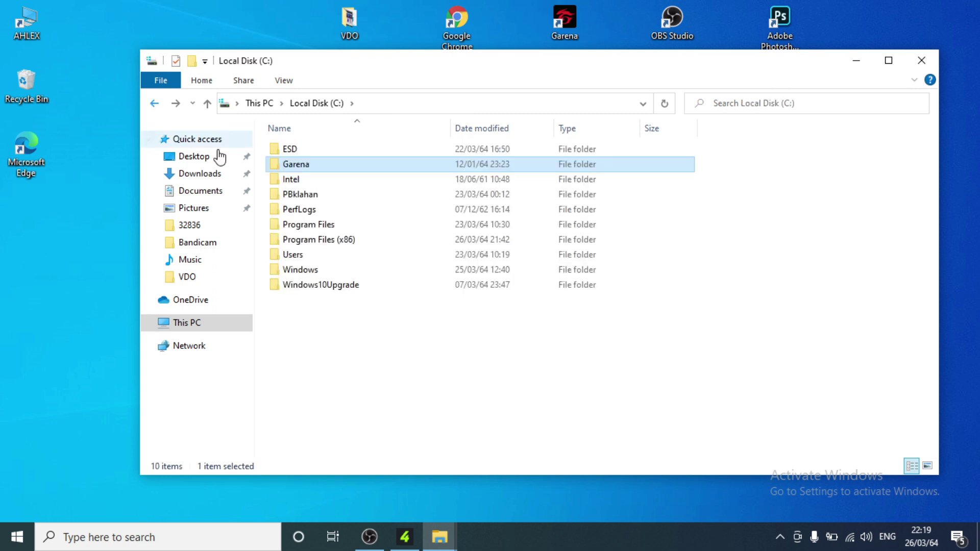
{"action": "left_click", "coordinate": [154, 103]}
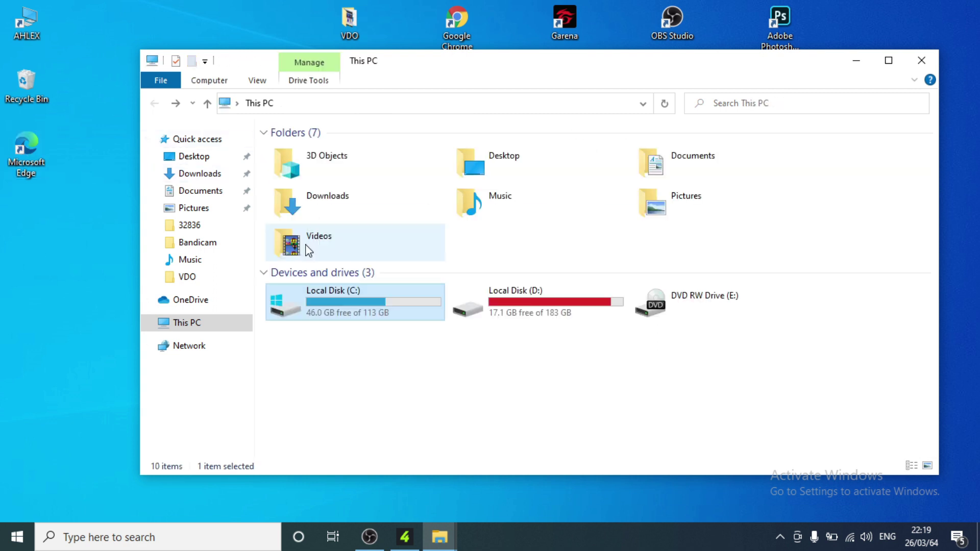
{"action": "double_click", "coordinate": [319, 297]}
{"action": "double_click", "coordinate": [383, 164]}
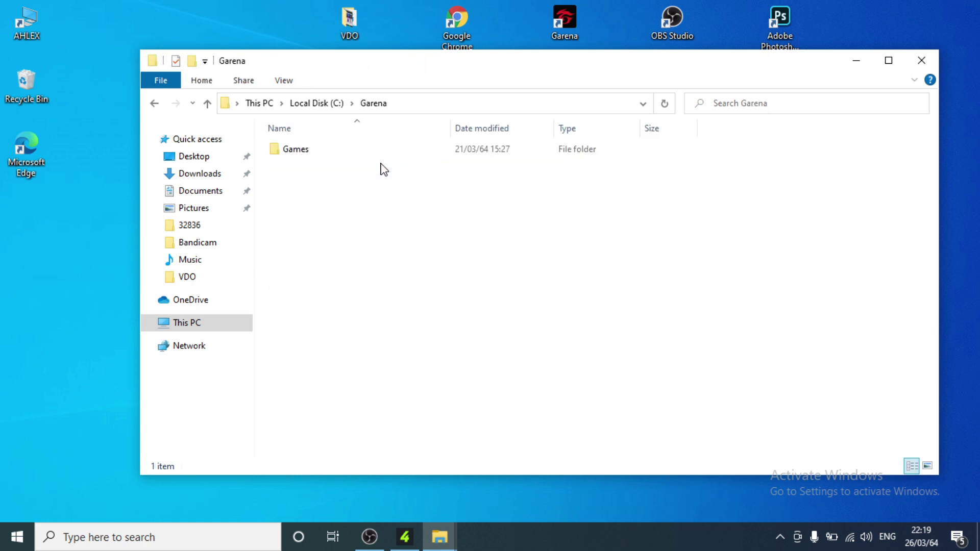
{"action": "double_click", "coordinate": [386, 152]}
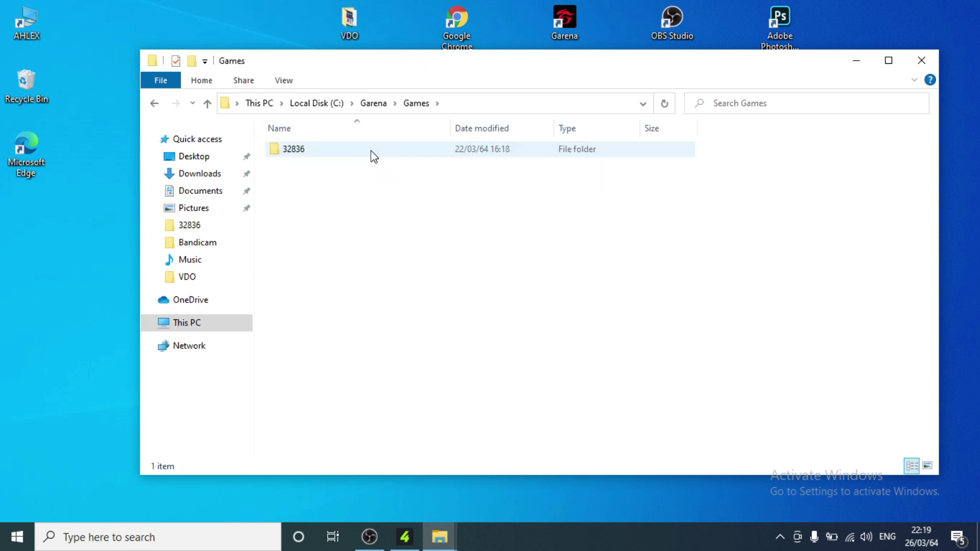
{"action": "double_click", "coordinate": [373, 154]}
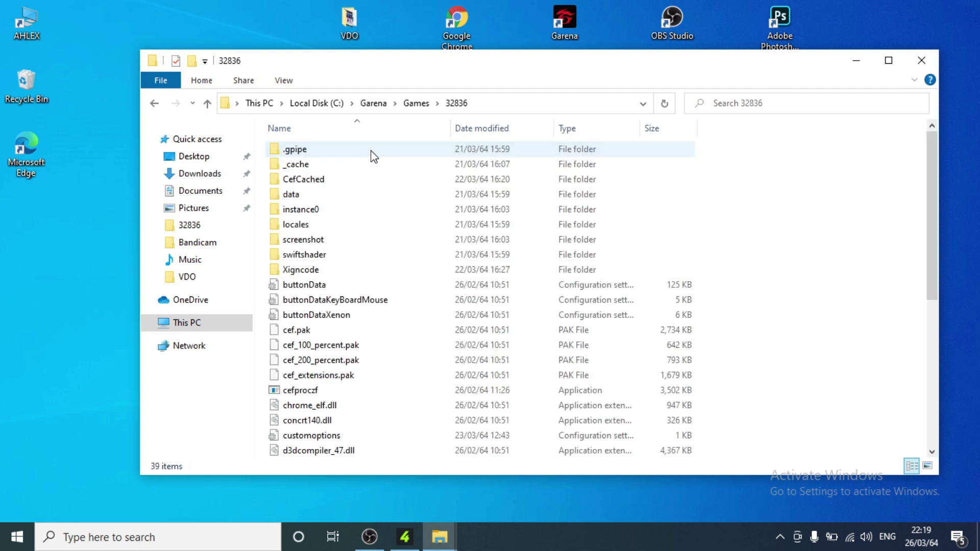
{"action": "scroll", "coordinate": [304, 340], "scroll_direction": "down", "scroll_amount": 4}
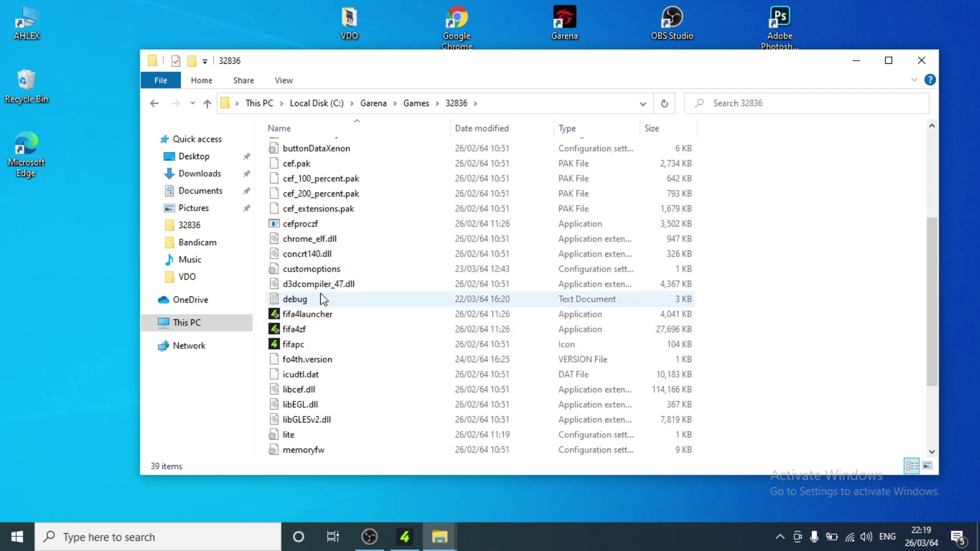
{"action": "left_click", "coordinate": [320, 273]}
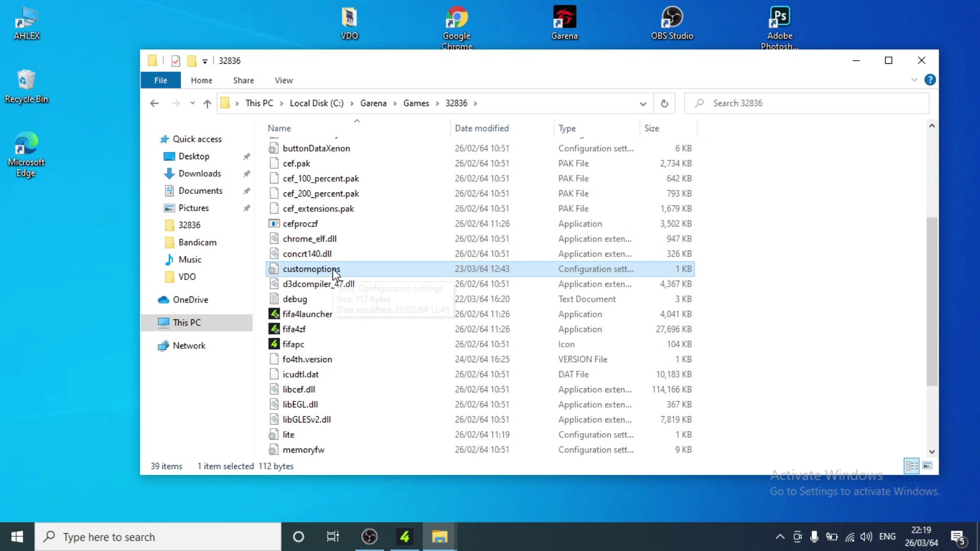
{"action": "double_click", "coordinate": [332, 269]}
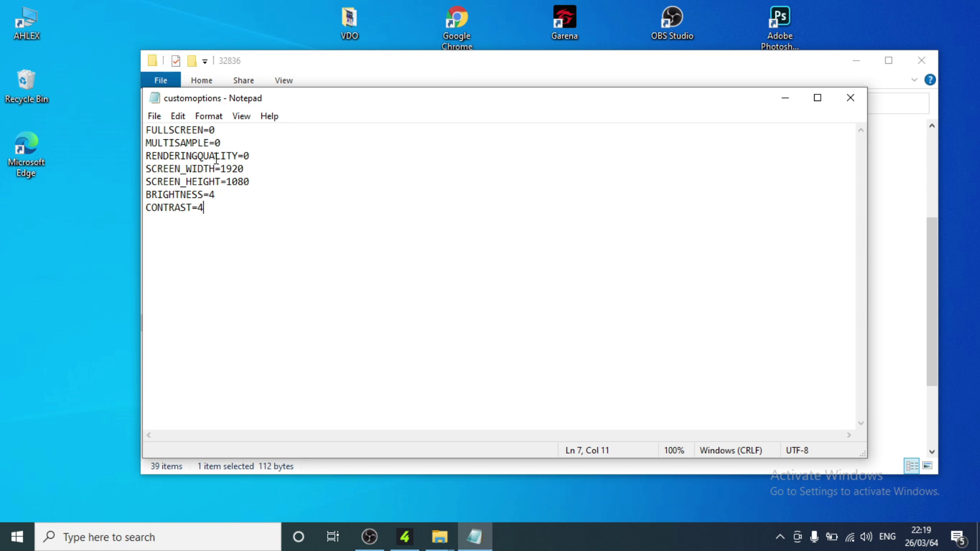
Add a throwaway line of text below the CONTRAST entry and delete it again.
{"action": "key", "text": "Return"}
{"action": "type", "text": "sadashndasjk"}
{"action": "key", "text": "BackSpace"}
{"action": "key", "text": "BackSpace"}
{"action": "key", "text": "BackSpace"}
{"action": "key", "text": "BackSpace"}
{"action": "key", "text": "BackSpace"}
{"action": "key", "text": "BackSpace"}
{"action": "key", "text": "BackSpace"}
{"action": "key", "text": "BackSpace"}
{"action": "key", "text": "BackSpace"}
{"action": "key", "text": "BackSpace"}
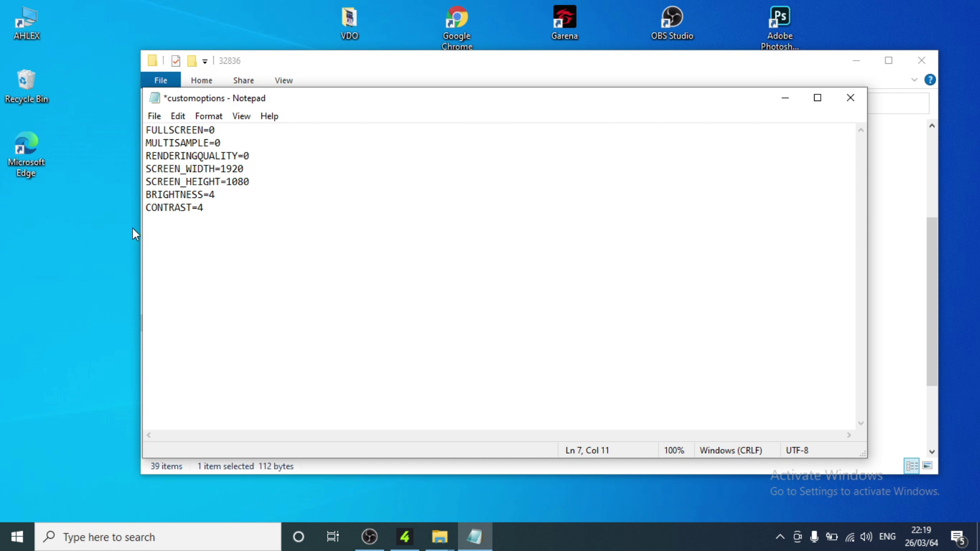
Recheck the customoptions entries, close the file without saving, and close the folder window.
{"action": "left_click", "coordinate": [229, 193]}
{"action": "left_click", "coordinate": [231, 144]}
{"action": "left_click", "coordinate": [259, 154]}
{"action": "left_click", "coordinate": [254, 168]}
{"action": "left_click", "coordinate": [266, 182]}
{"action": "left_click", "coordinate": [265, 168]}
{"action": "left_click", "coordinate": [264, 183]}
{"action": "left_click", "coordinate": [851, 98]}
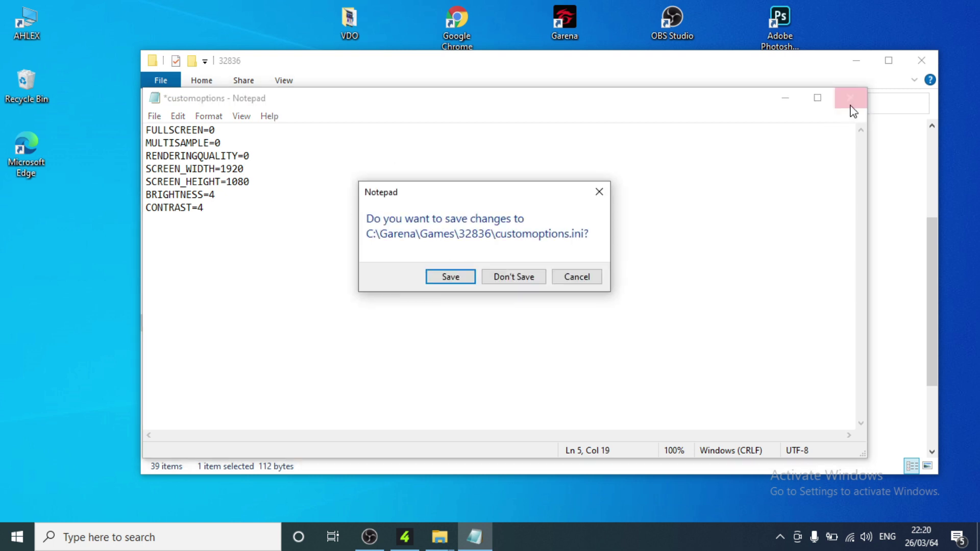
{"action": "left_click", "coordinate": [503, 278]}
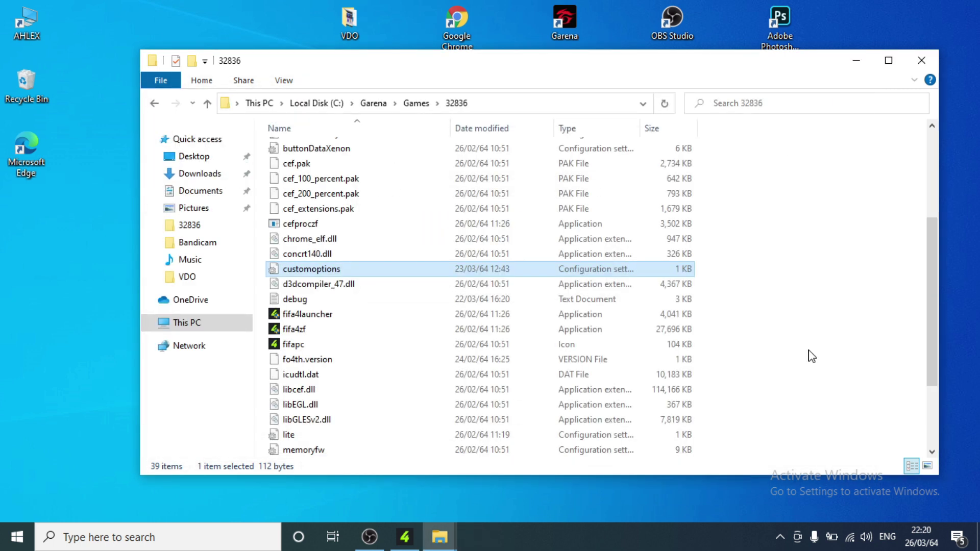
{"action": "left_click", "coordinate": [921, 61]}
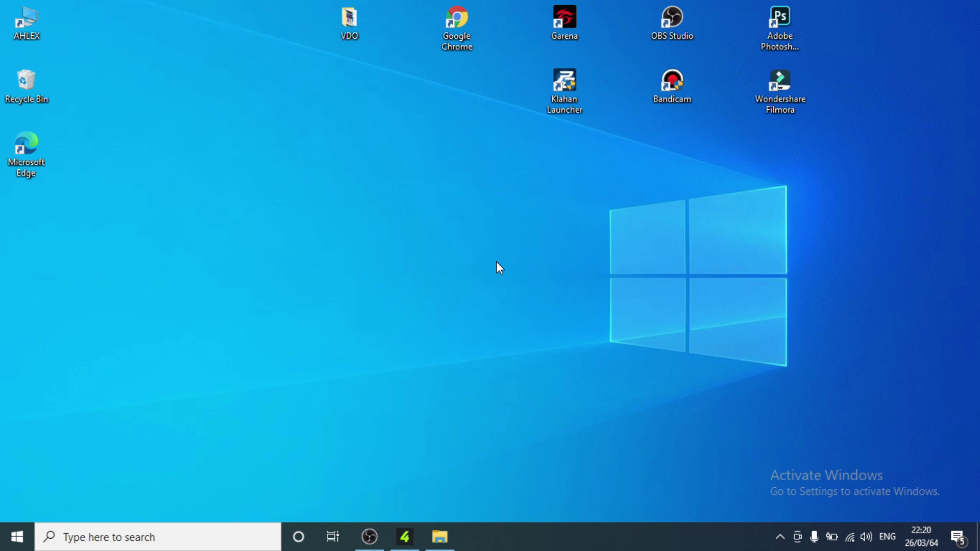
{"action": "mouse_move", "coordinate": [429, 166]}
{"action": "left_mouse_down"}
{"action": "mouse_move", "coordinate": [483, 219]}
{"action": "mouse_move", "coordinate": [433, 161]}
{"action": "left_mouse_up"}
{"action": "left_click_drag", "start_coordinate": [472, 208], "coordinate": [478, 209]}
{"action": "right_click", "coordinate": [501, 211]}
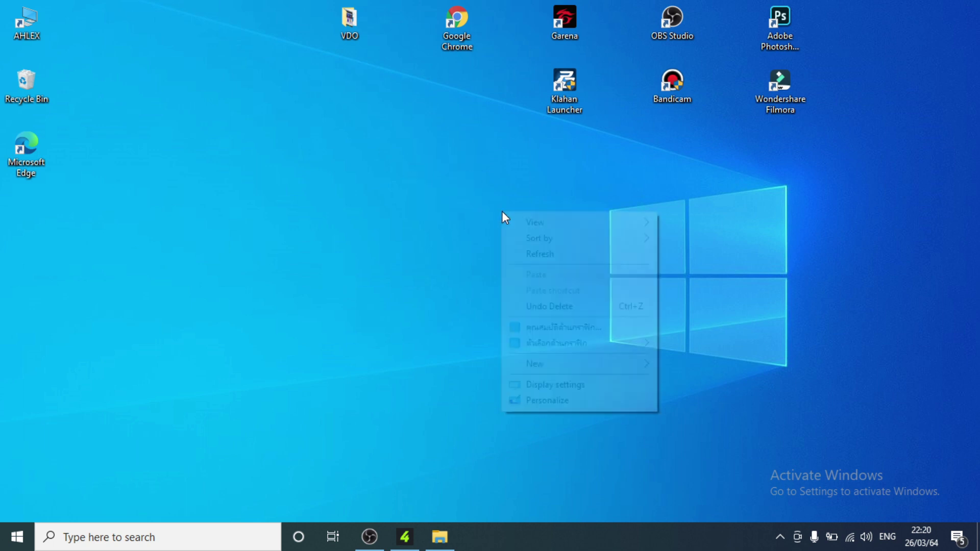
{"action": "left_click", "coordinate": [536, 253]}
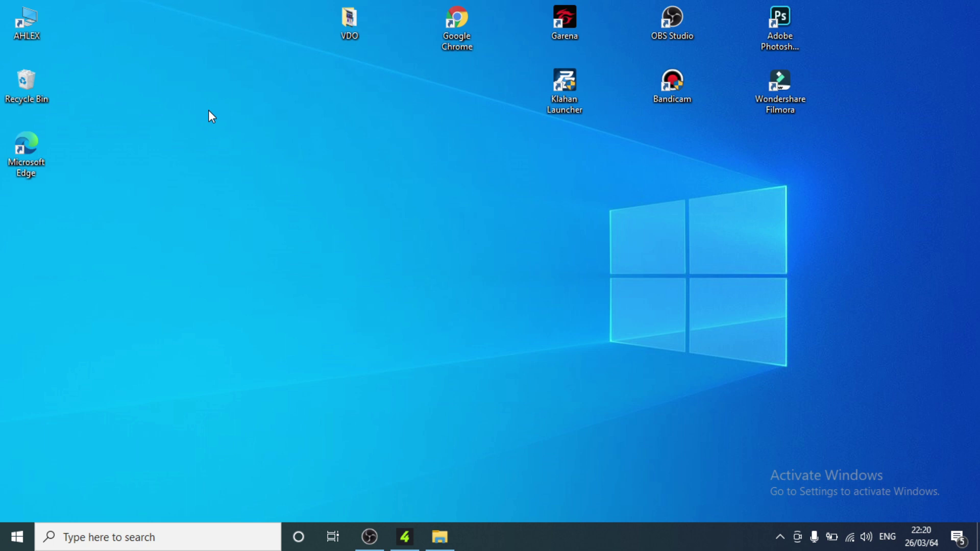
Open the computer's properties and examine the processor, installed RAM and system type.
{"action": "right_click", "coordinate": [24, 19]}
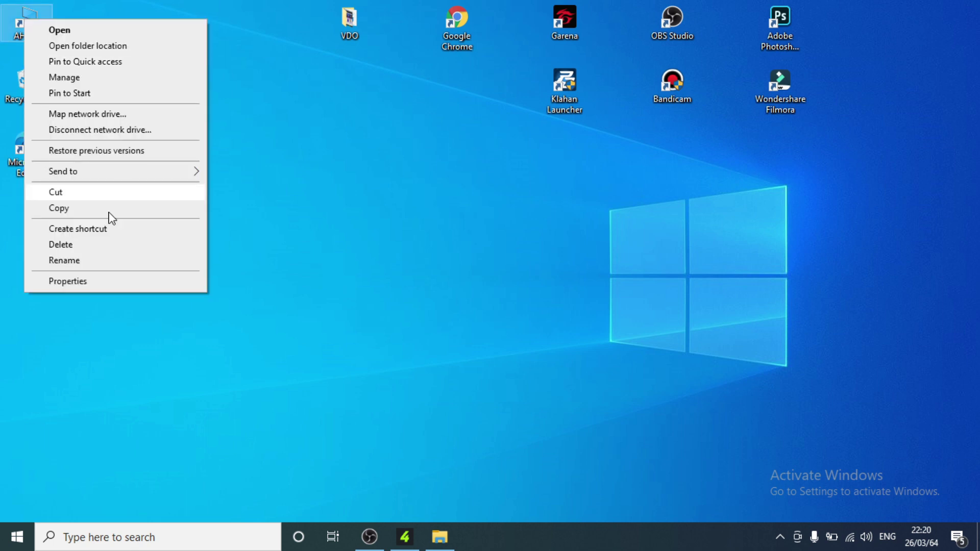
{"action": "left_click", "coordinate": [105, 283]}
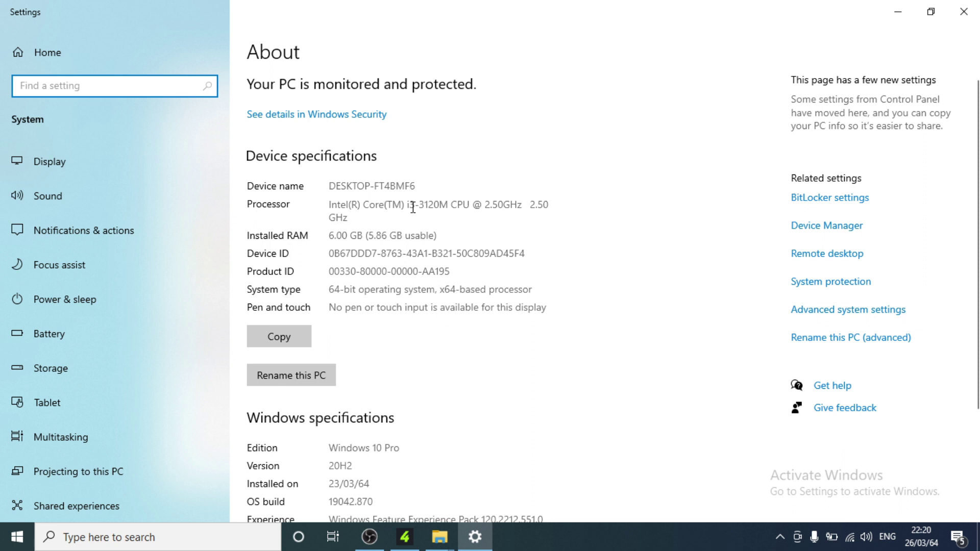
{"action": "double_click", "coordinate": [490, 205]}
{"action": "left_click", "coordinate": [536, 218]}
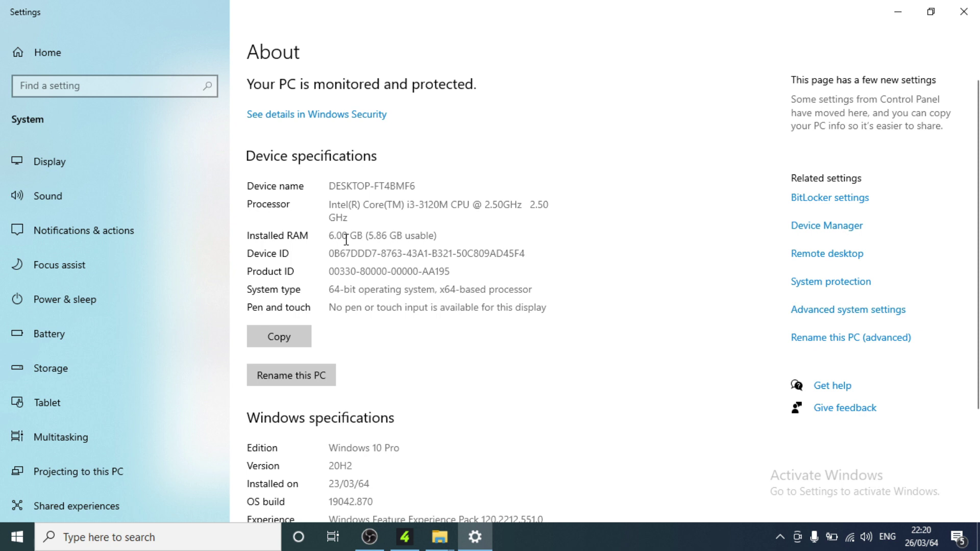
{"action": "double_click", "coordinate": [340, 290]}
{"action": "left_click", "coordinate": [440, 292]}
Examine the Windows specifications, including the edition, version and installation date.
{"action": "scroll", "coordinate": [376, 383], "scroll_direction": "down", "scroll_amount": 3}
{"action": "left_click_drag", "start_coordinate": [332, 285], "coordinate": [540, 285]}
{"action": "left_click", "coordinate": [529, 290]}
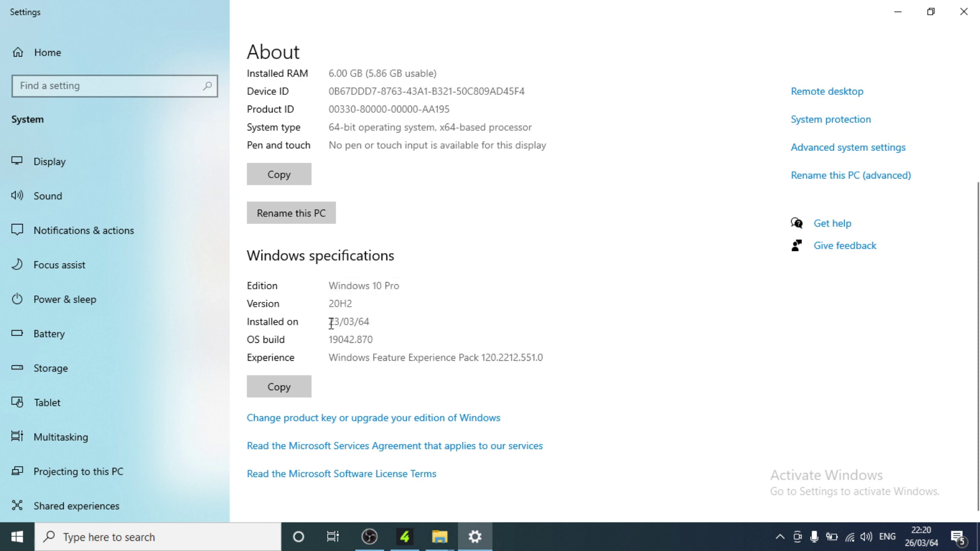
{"action": "left_click", "coordinate": [357, 326]}
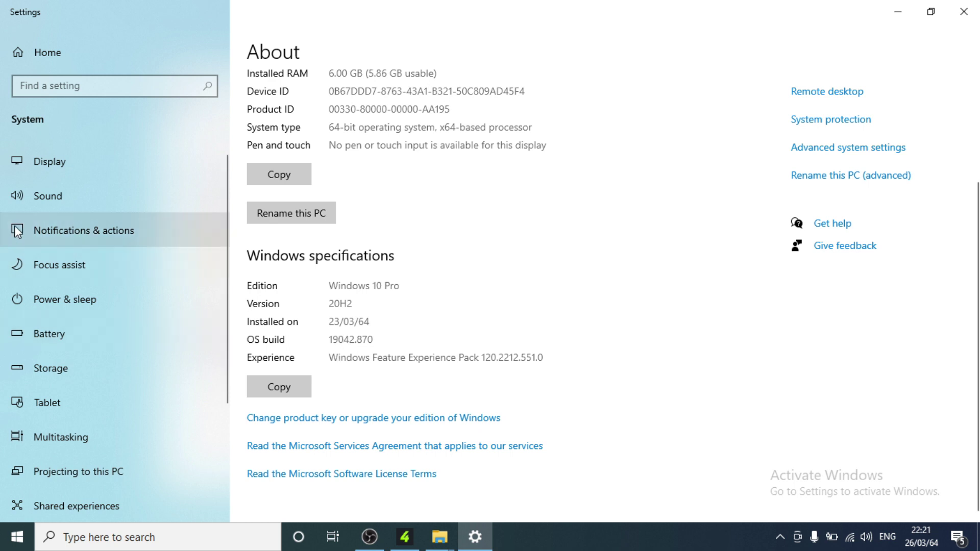
Open the Windows Update page in the Update & Security settings.
{"action": "scroll", "coordinate": [114, 282], "scroll_direction": "down", "scroll_amount": 3}
{"action": "scroll", "coordinate": [149, 349], "scroll_direction": "up", "scroll_amount": 3}
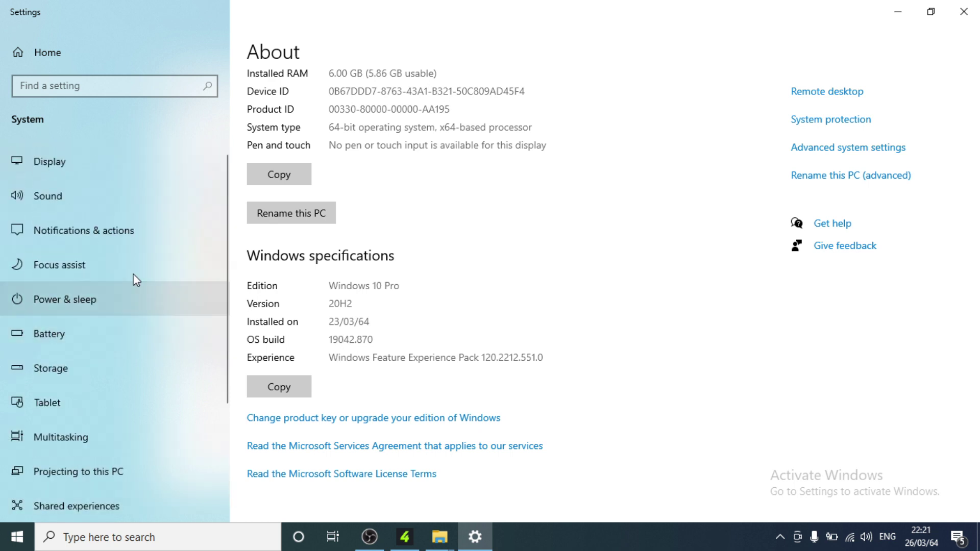
{"action": "left_click", "coordinate": [80, 87]}
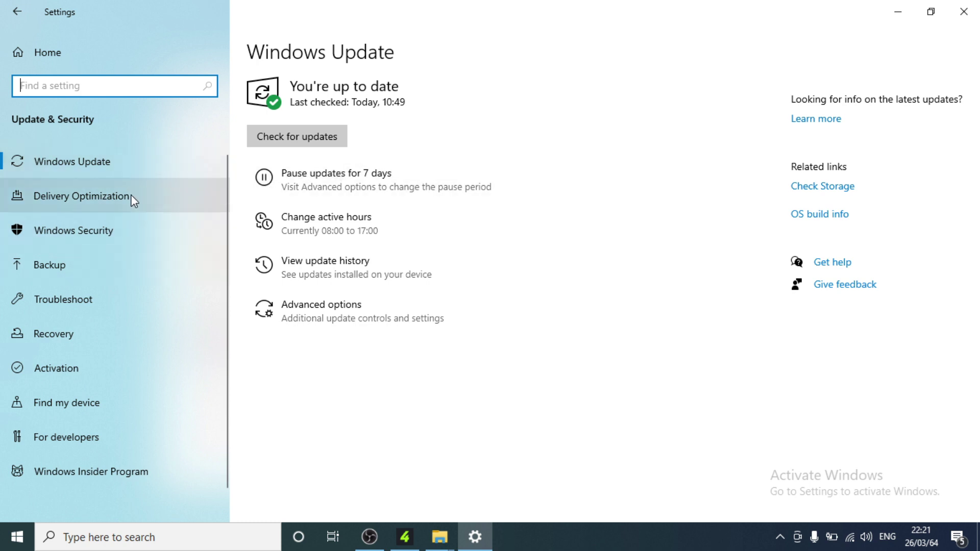
{"action": "left_click", "coordinate": [705, 366]}
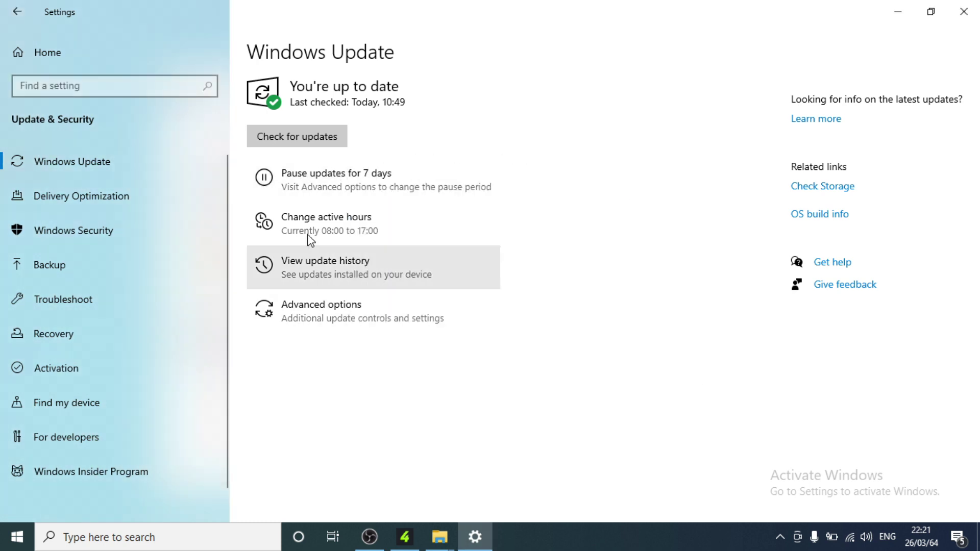
Check for Windows updates and examine the listed Microsoft Defender Antivirus update.
{"action": "left_click", "coordinate": [271, 140]}
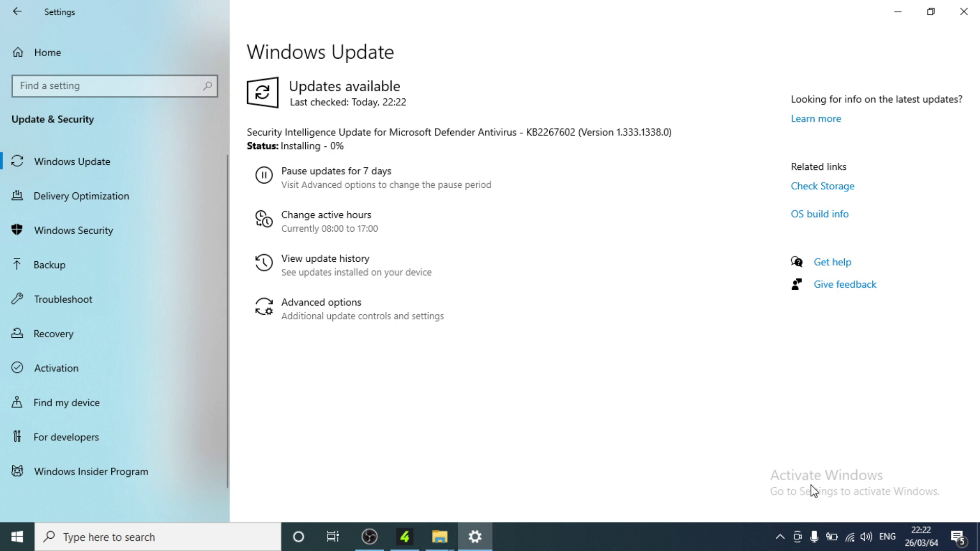
{"action": "double_click", "coordinate": [300, 132]}
{"action": "left_click_drag", "start_coordinate": [300, 131], "coordinate": [374, 137]}
{"action": "left_click", "coordinate": [411, 134]}
{"action": "left_click_drag", "start_coordinate": [490, 131], "coordinate": [539, 134]}
{"action": "left_click", "coordinate": [470, 130]}
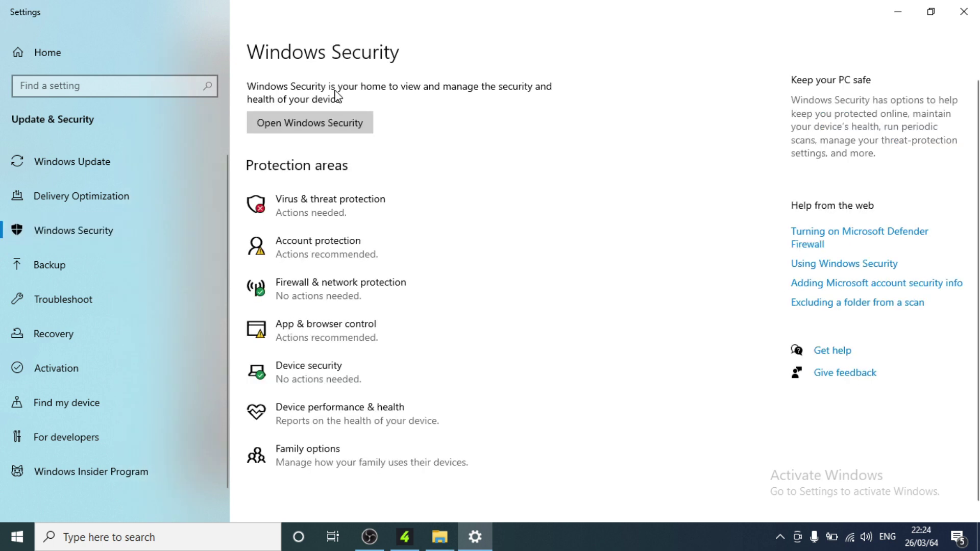
Open Windows Security, review its protection areas, and close it together with the Settings window.
{"action": "left_click", "coordinate": [294, 128]}
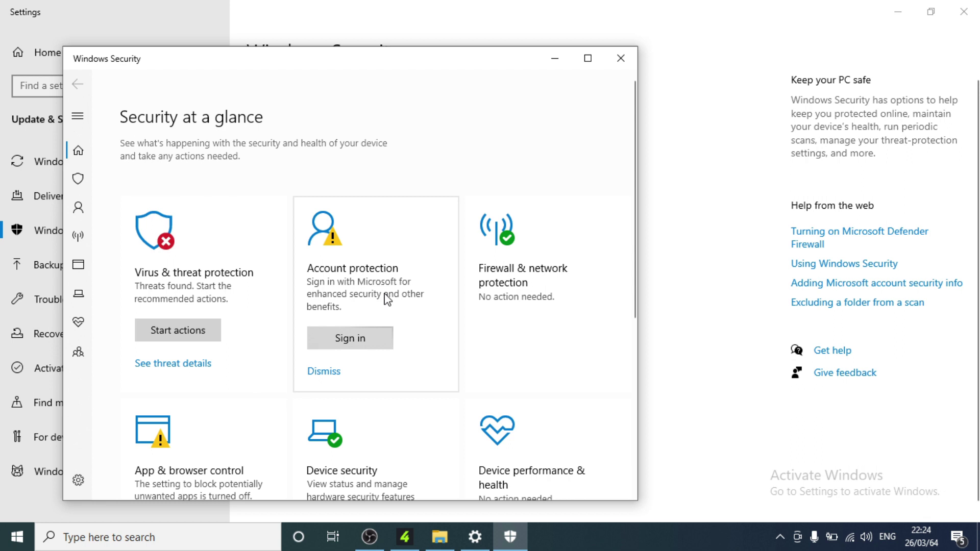
{"action": "scroll", "coordinate": [387, 299], "scroll_direction": "down", "scroll_amount": 3}
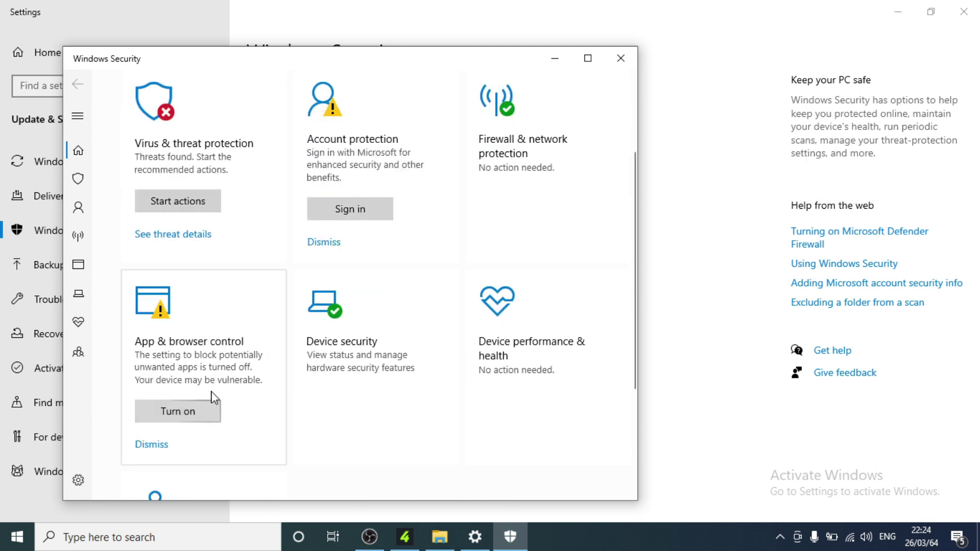
{"action": "left_click", "coordinate": [371, 220]}
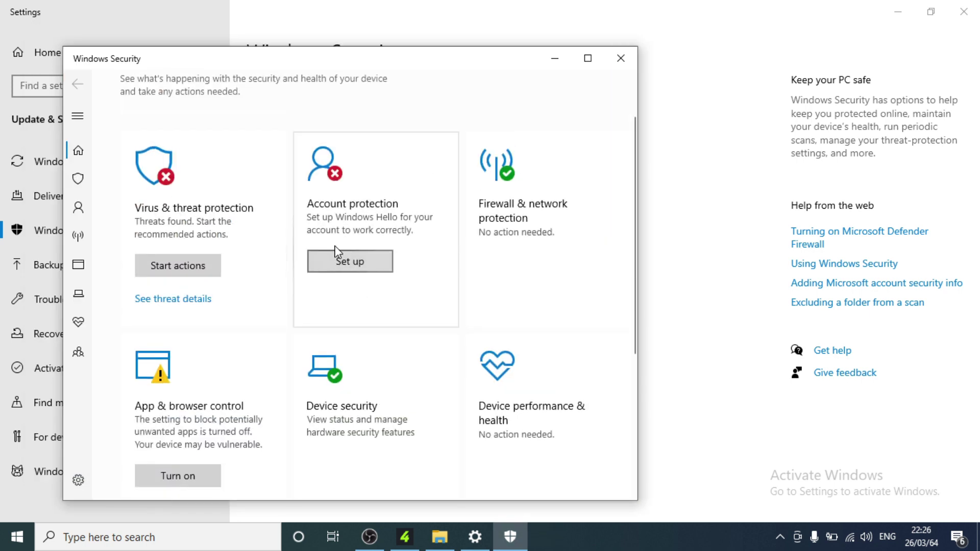
{"action": "left_click", "coordinate": [621, 58]}
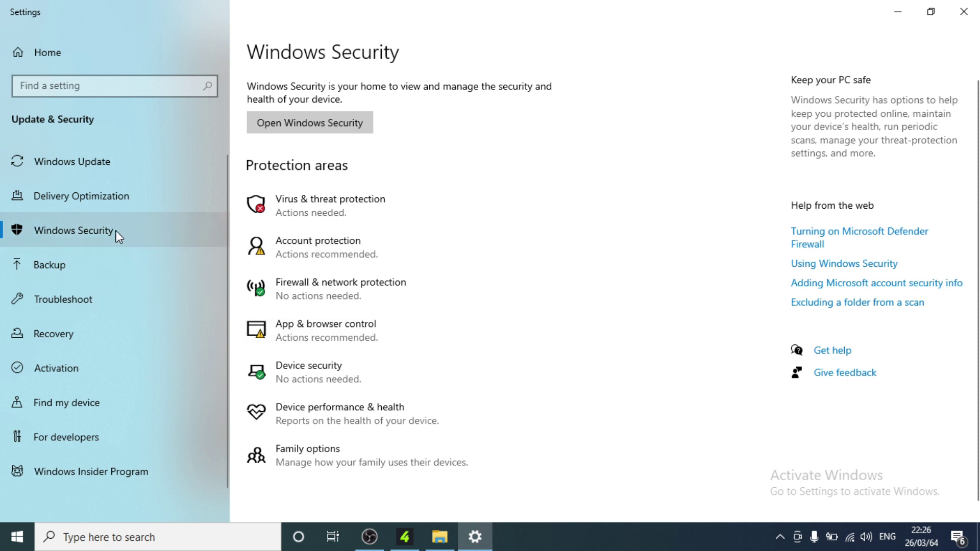
{"action": "left_click", "coordinate": [975, 16]}
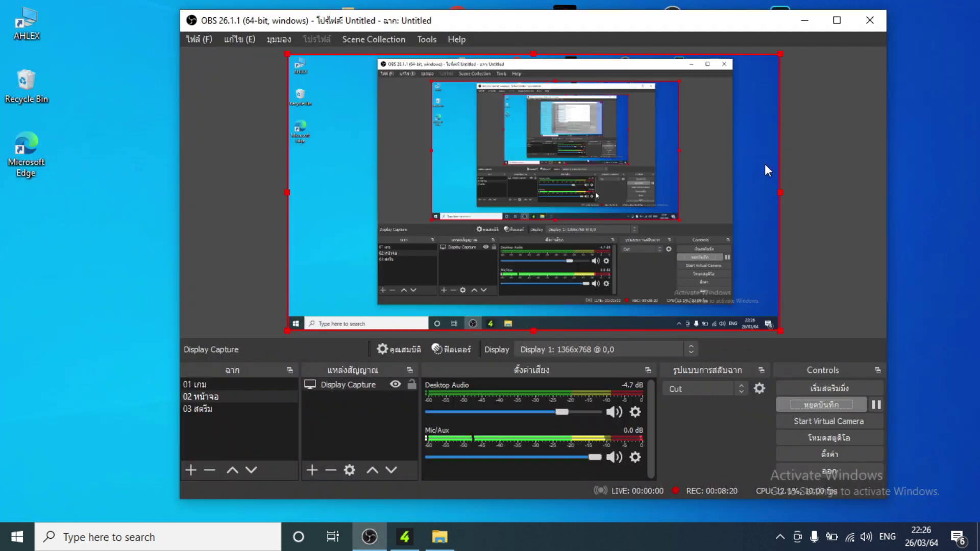
Minimize the OBS window and refresh the desktop.
{"action": "left_click", "coordinate": [802, 22]}
{"action": "right_click", "coordinate": [368, 178]}
{"action": "left_click", "coordinate": [408, 215]}
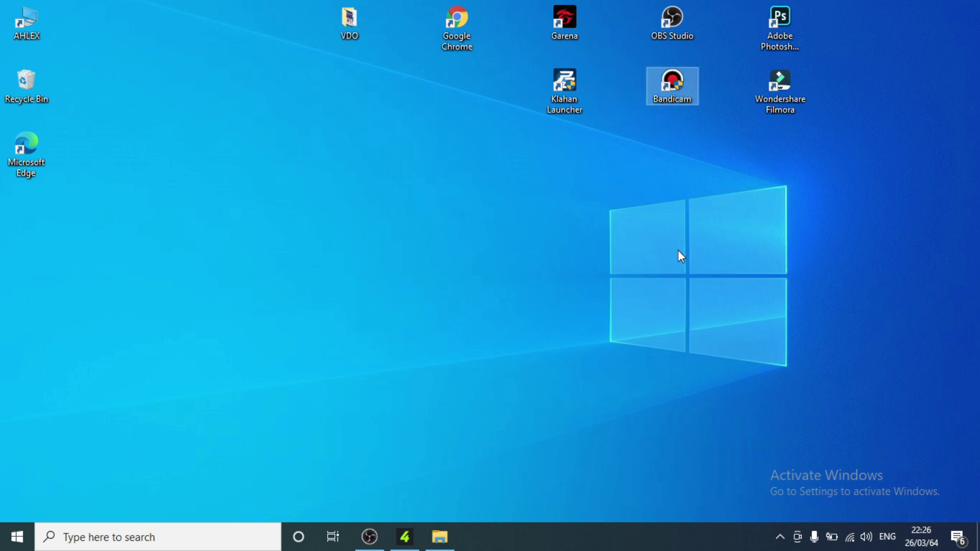
{"action": "left_click", "coordinate": [691, 30]}
{"action": "left_click", "coordinate": [668, 101]}
{"action": "right_click", "coordinate": [439, 209]}
{"action": "left_click", "coordinate": [464, 243]}
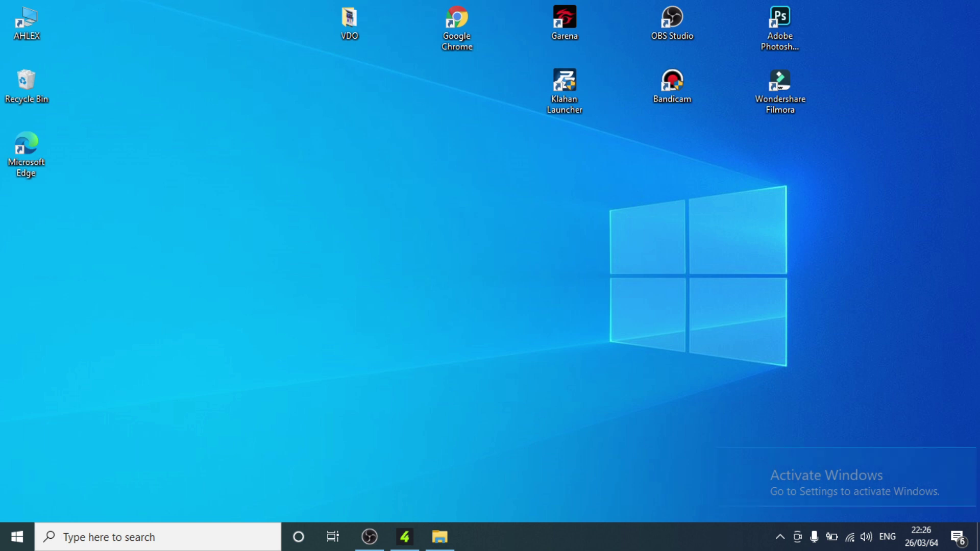
Point out the Activate Windows watermark on the desktop by marking the area around it.
{"action": "left_click_drag", "start_coordinate": [740, 460], "coordinate": [970, 512]}
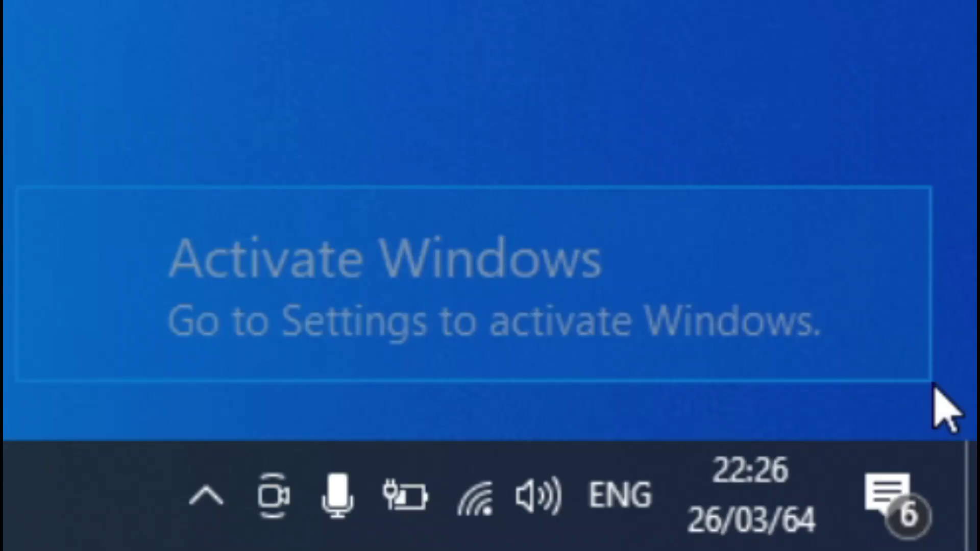
{"action": "left_click_drag", "start_coordinate": [910, 367], "coordinate": [52, 148]}
{"action": "left_click_drag", "start_coordinate": [944, 516], "coordinate": [955, 515]}
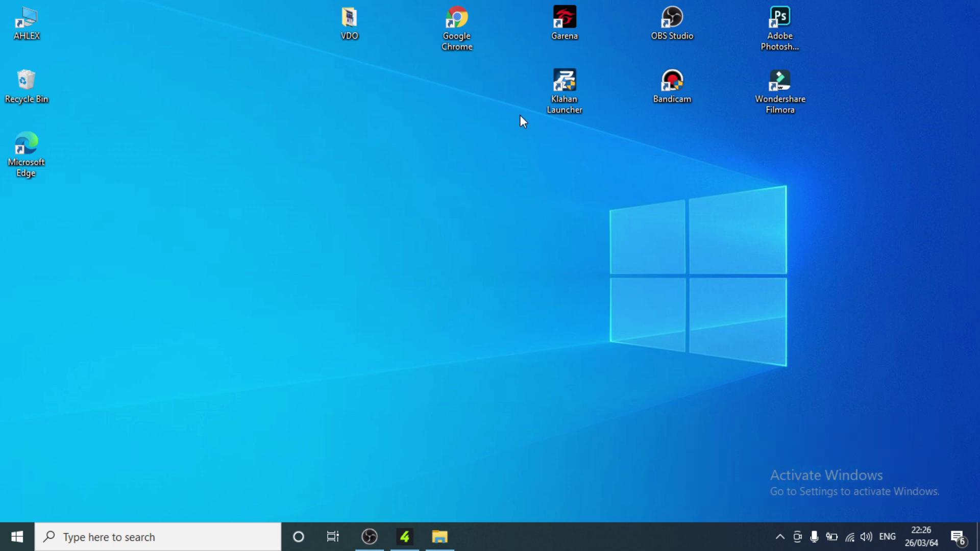
Close FIFA Online 4 and search the web in Google Chrome for "windows 10 download".
{"action": "double_click", "coordinate": [462, 28]}
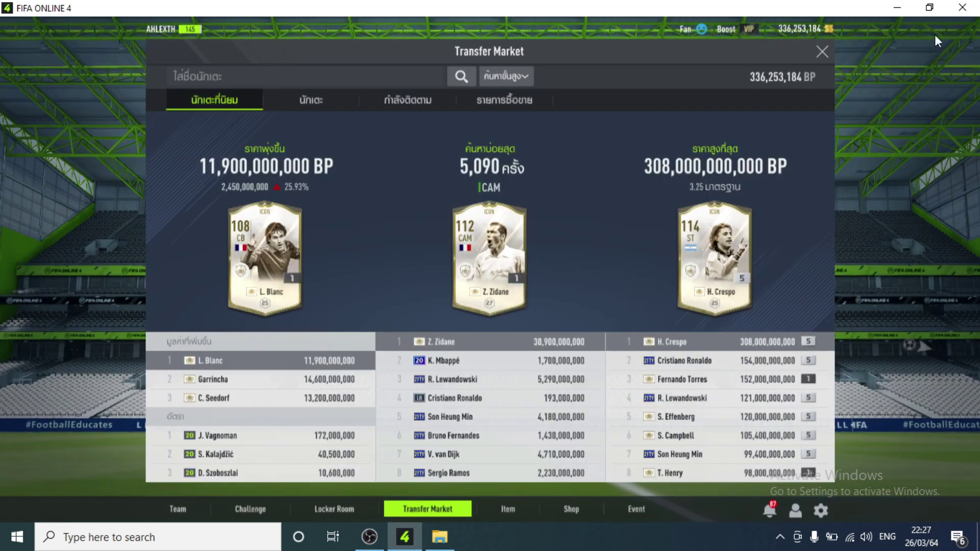
{"action": "left_click", "coordinate": [969, 10]}
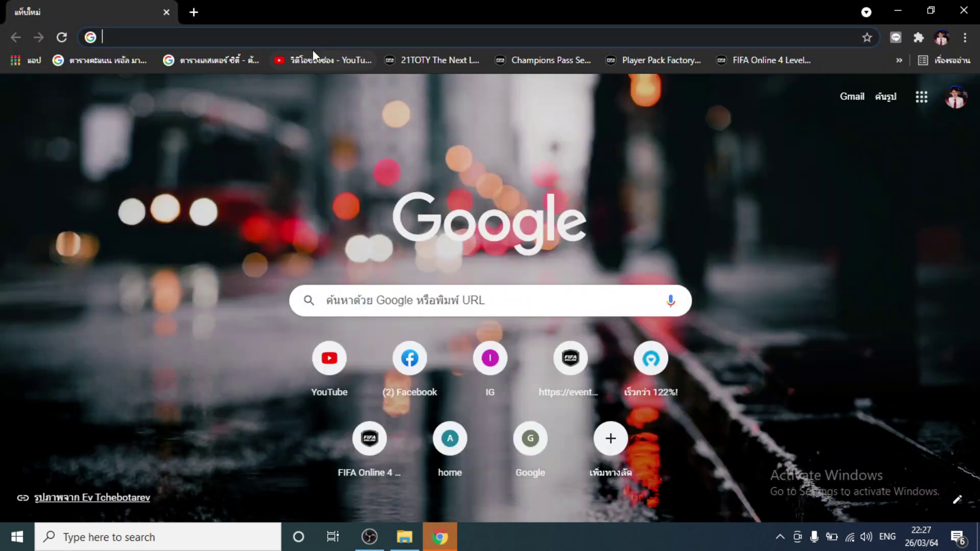
{"action": "left_click", "coordinate": [329, 41]}
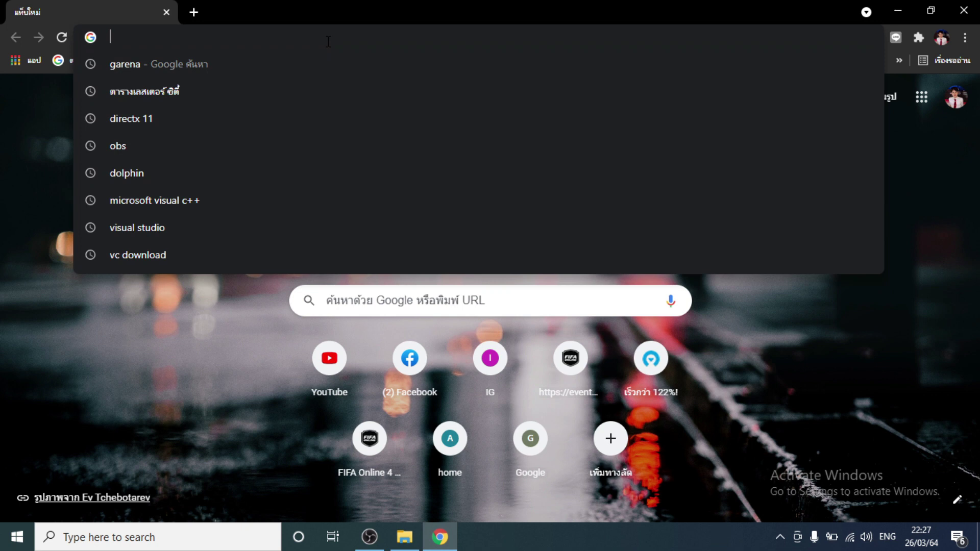
{"action": "type", "text": "windows 10 d"}
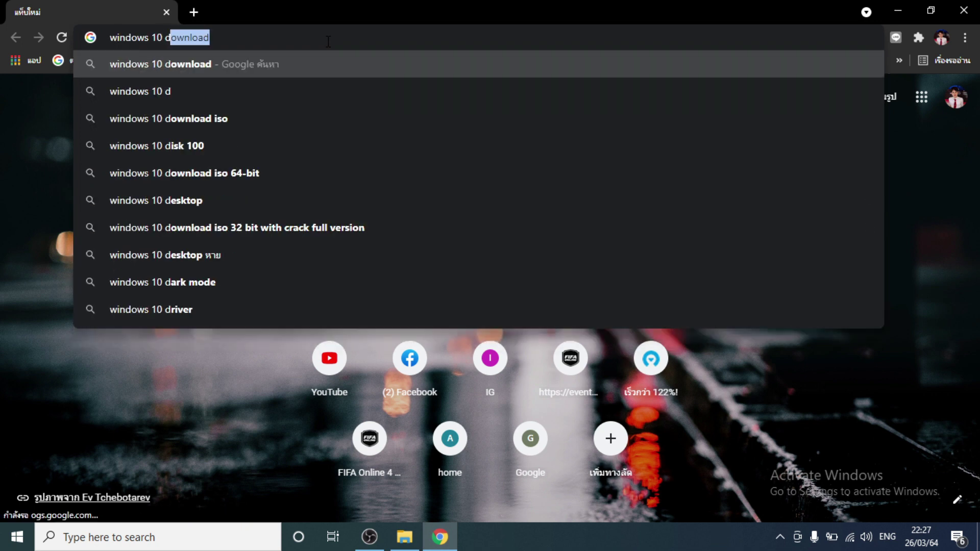
{"action": "key", "text": "Return"}
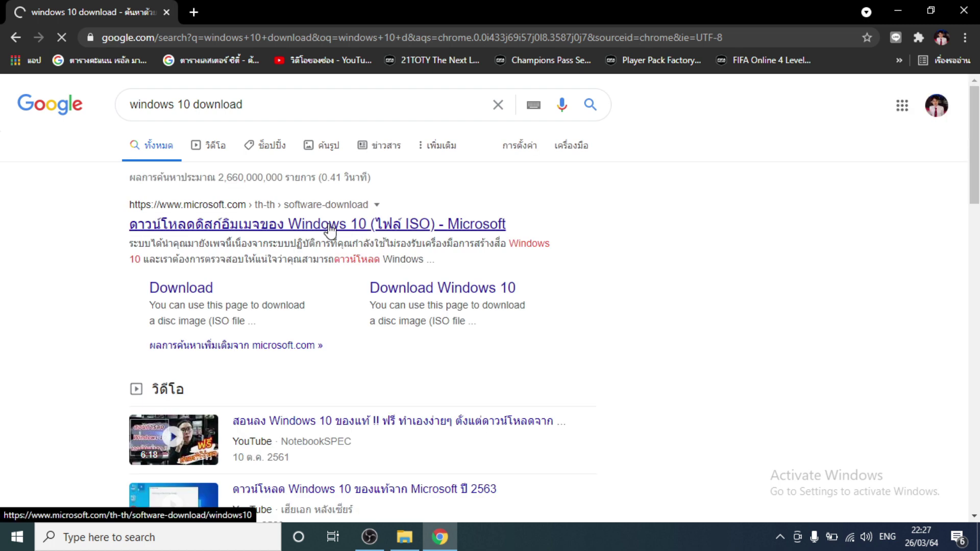
Open Microsoft's software download page from the search results and go to its Windows 10 download page.
{"action": "scroll", "coordinate": [293, 344], "scroll_direction": "down", "scroll_amount": 4}
{"action": "scroll", "coordinate": [337, 354], "scroll_direction": "down", "scroll_amount": 3}
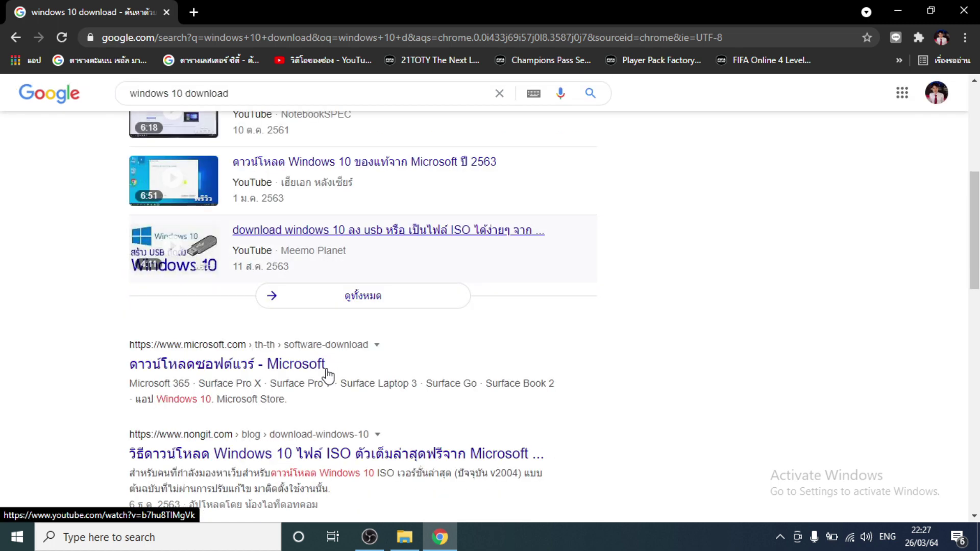
{"action": "left_click", "coordinate": [285, 333]}
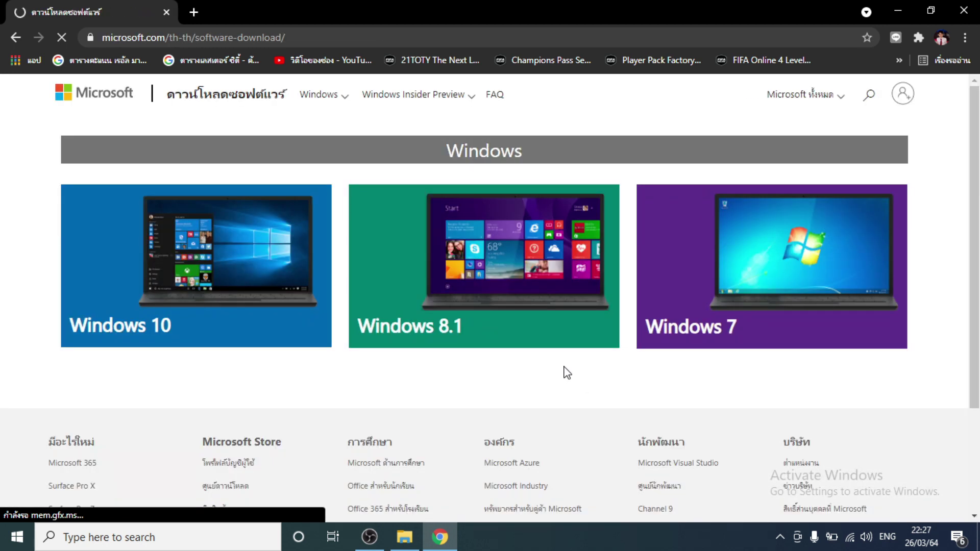
{"action": "left_click", "coordinate": [204, 298]}
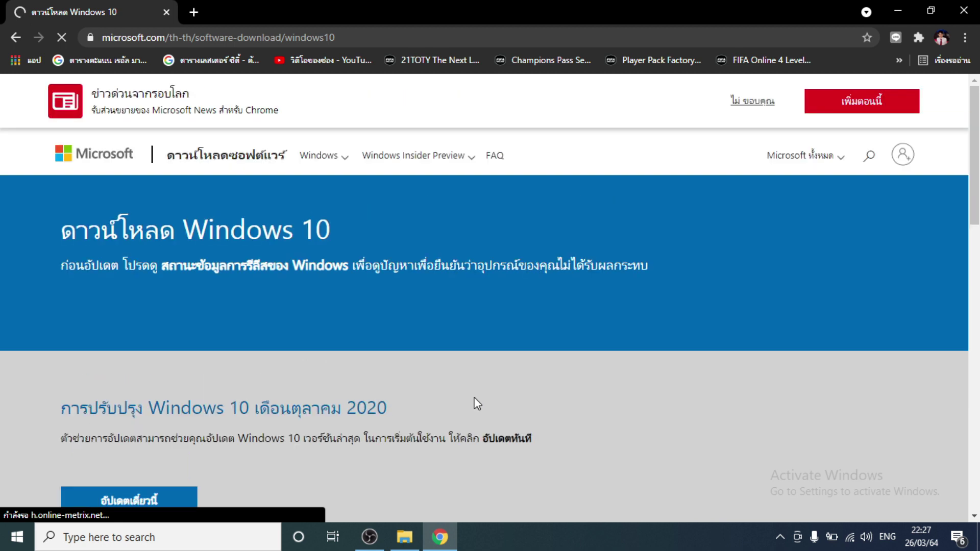
Examine the Windows 10 download page, including the October 2020 update and the installation media tool sections.
{"action": "scroll", "coordinate": [462, 396], "scroll_direction": "down", "scroll_amount": 4}
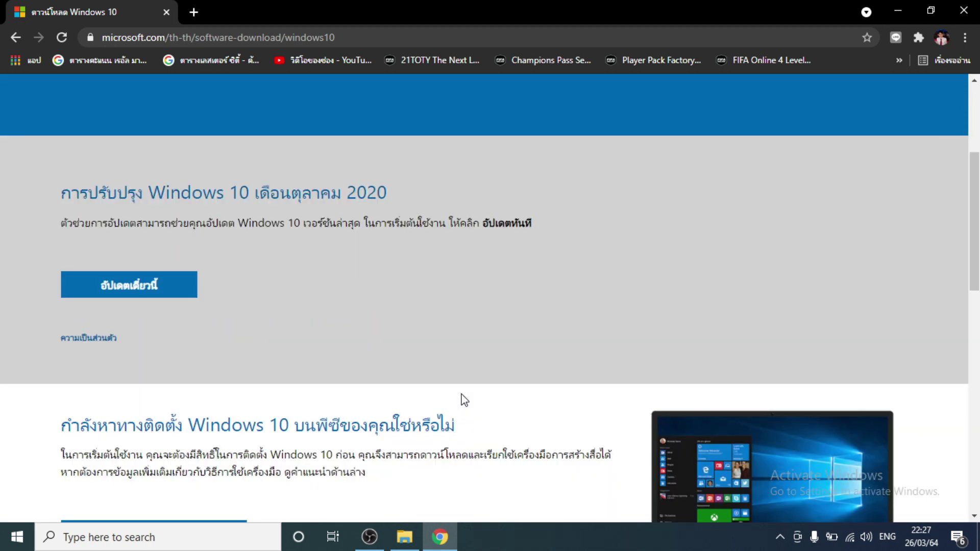
{"action": "scroll", "coordinate": [462, 401], "scroll_direction": "down", "scroll_amount": 4}
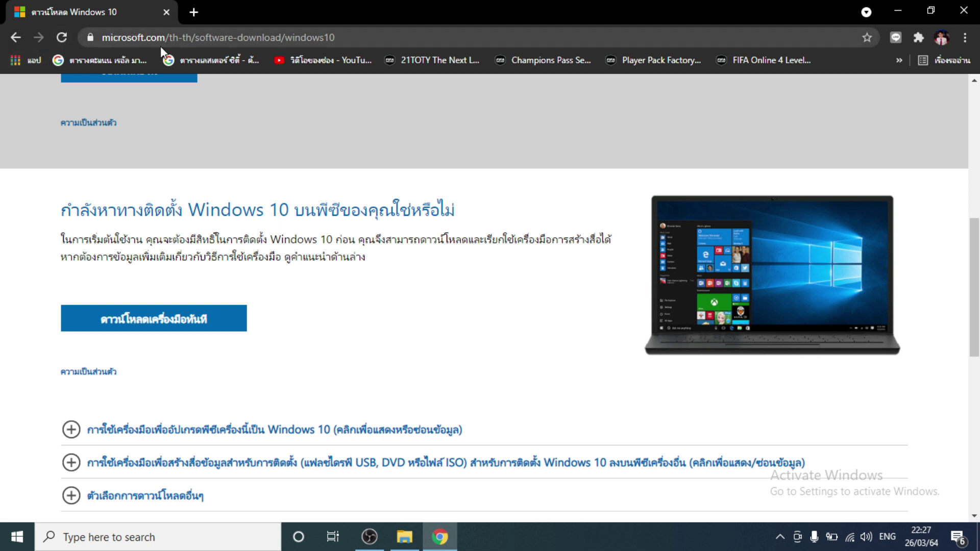
{"action": "scroll", "coordinate": [391, 359], "scroll_direction": "down", "scroll_amount": 4}
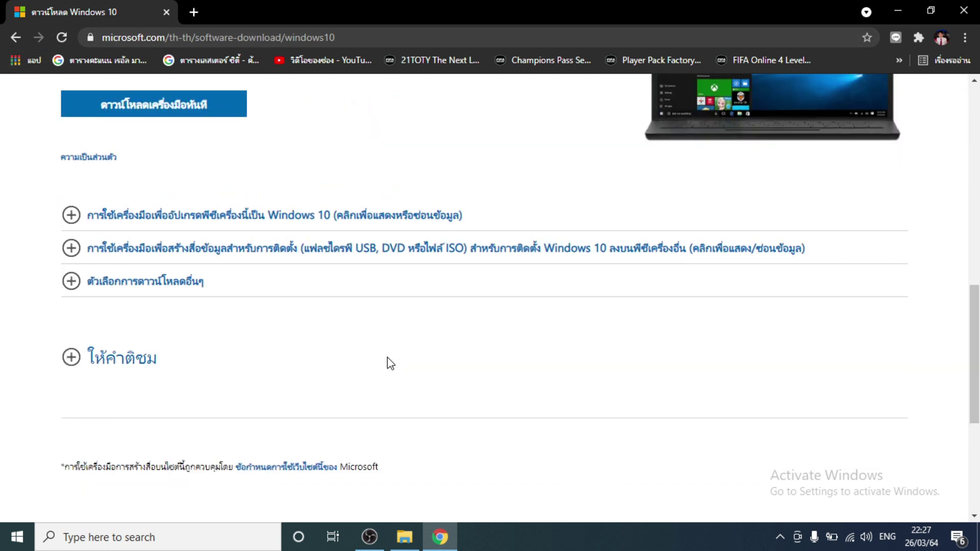
{"action": "scroll", "coordinate": [387, 371], "scroll_direction": "down", "scroll_amount": 4}
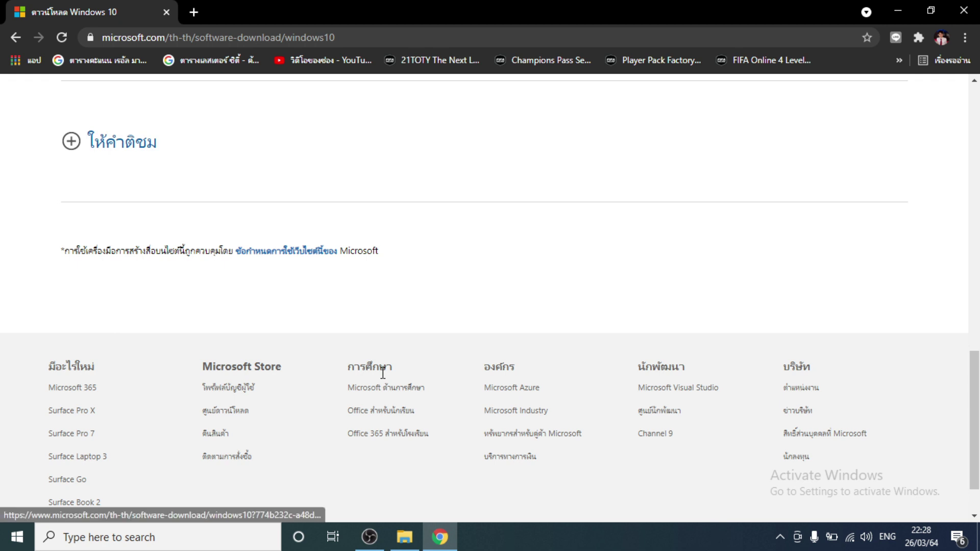
{"action": "scroll", "coordinate": [383, 372], "scroll_direction": "up", "scroll_amount": 12}
{"action": "scroll", "coordinate": [383, 375], "scroll_direction": "up", "scroll_amount": 2}
{"action": "scroll", "coordinate": [383, 379], "scroll_direction": "down", "scroll_amount": 5}
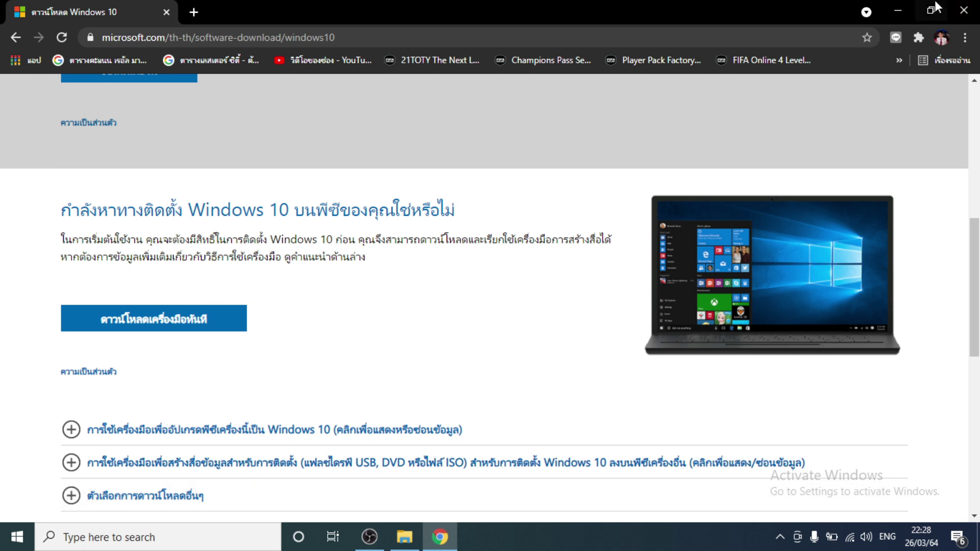
Close the browser and refresh the desktop, pointing out the Activate Windows watermark again.
{"action": "left_click", "coordinate": [964, 10]}
{"action": "right_click", "coordinate": [666, 226]}
{"action": "left_click", "coordinate": [688, 263]}
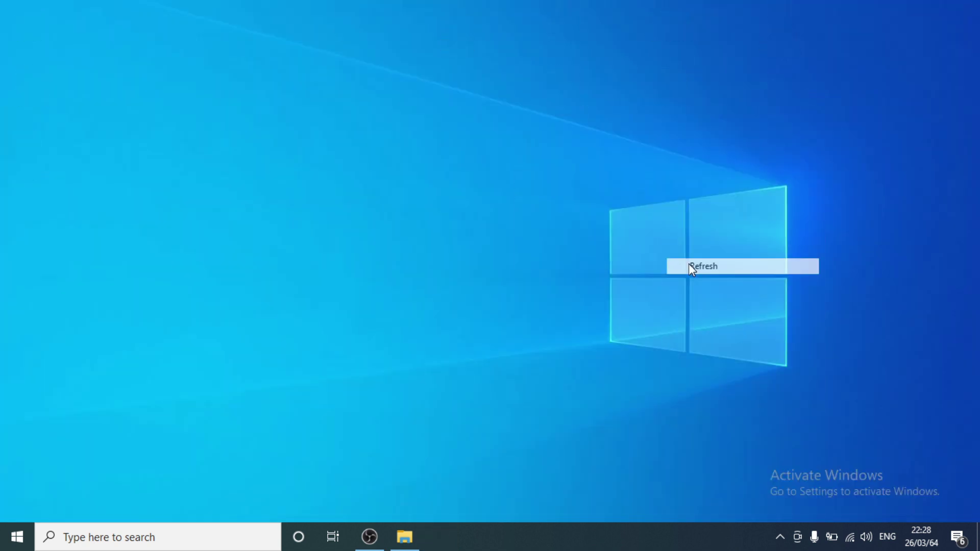
{"action": "left_click_drag", "start_coordinate": [715, 421], "coordinate": [951, 514]}
{"action": "right_click", "coordinate": [289, 185]}
{"action": "left_click", "coordinate": [318, 235]}
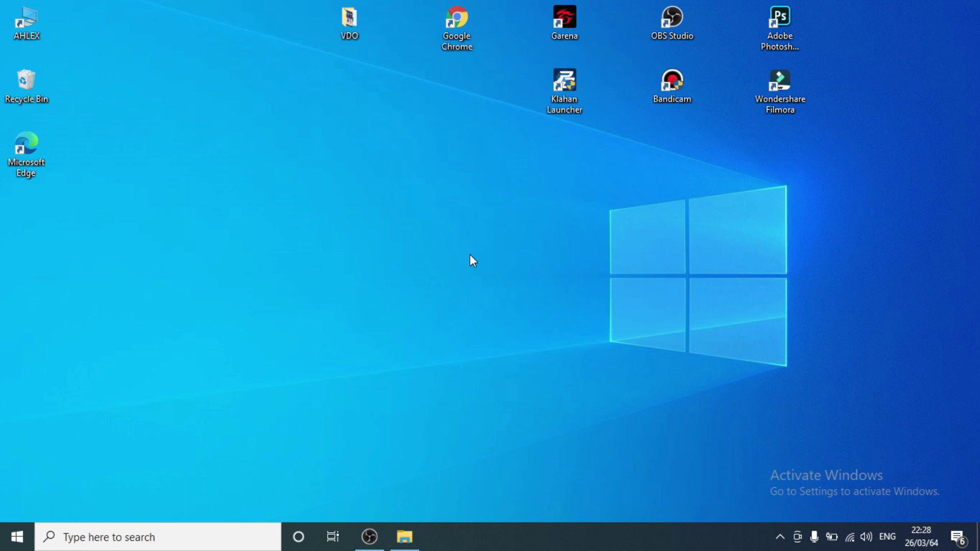
{"action": "left_click", "coordinate": [370, 537]}
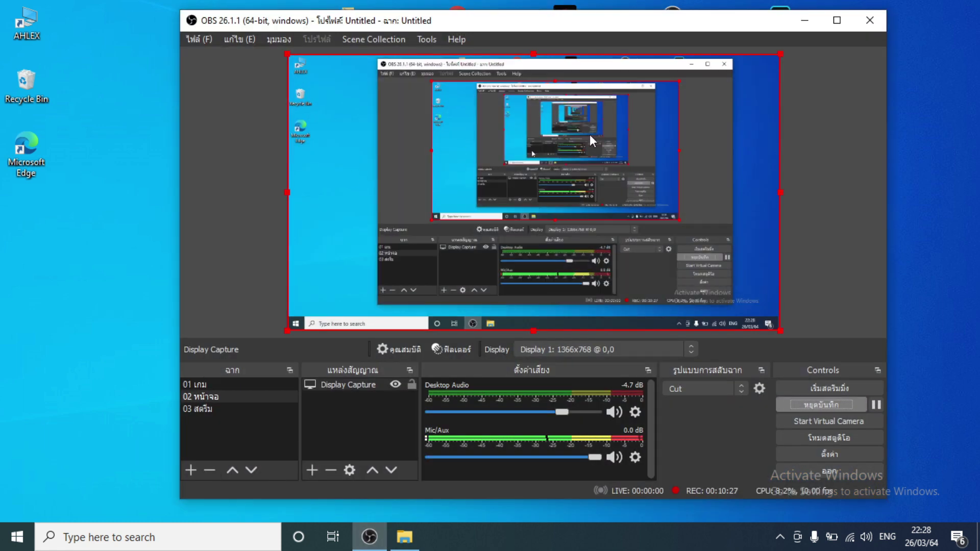
{"action": "left_click", "coordinate": [801, 28]}
{"action": "right_click", "coordinate": [471, 193]}
{"action": "left_click", "coordinate": [506, 237]}
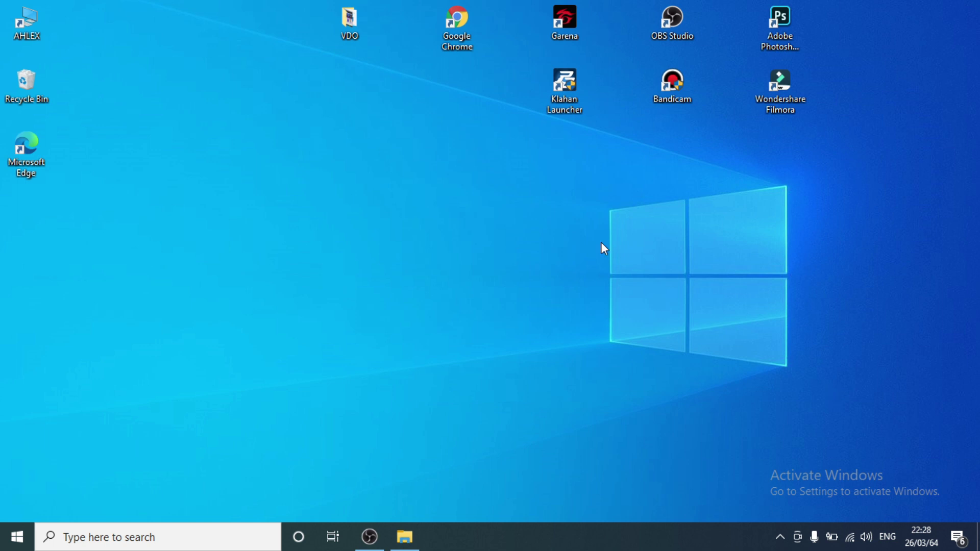
{"action": "left_click_drag", "start_coordinate": [562, 174], "coordinate": [868, 403]}
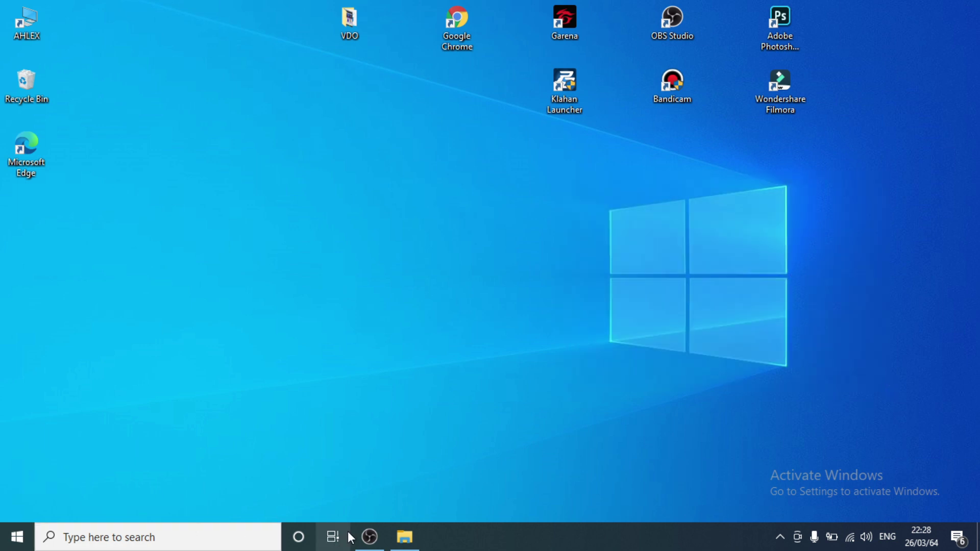
{"action": "left_click", "coordinate": [383, 540]}
{"action": "left_click", "coordinate": [804, 19]}
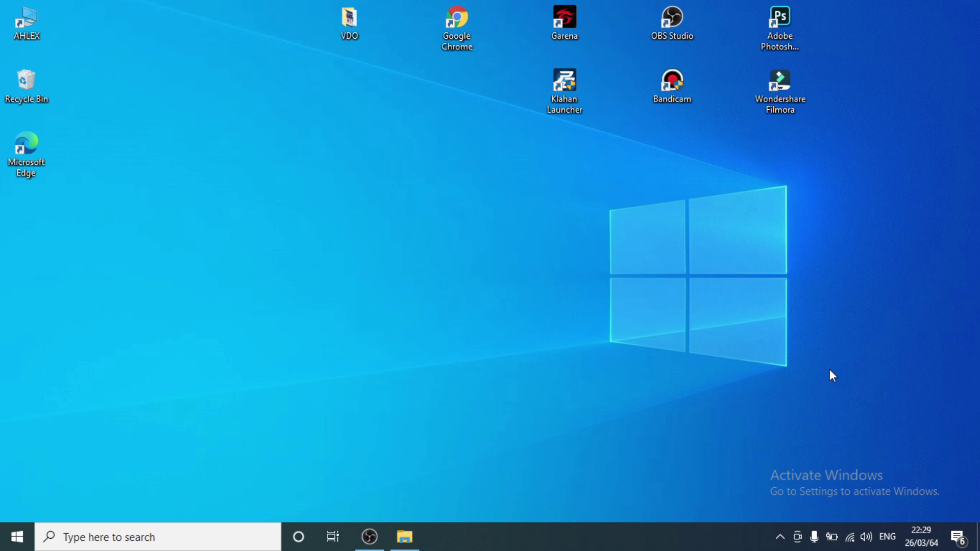
{"action": "mouse_move", "coordinate": [577, 164]}
{"action": "left_mouse_down"}
{"action": "mouse_move", "coordinate": [846, 376]}
{"action": "mouse_move", "coordinate": [892, 383]}
{"action": "mouse_move", "coordinate": [859, 397]}
{"action": "mouse_move", "coordinate": [615, 337]}
{"action": "left_mouse_up"}
{"action": "mouse_move", "coordinate": [578, 186]}
{"action": "left_mouse_down"}
{"action": "mouse_move", "coordinate": [826, 353]}
{"action": "mouse_move", "coordinate": [830, 368]}
{"action": "mouse_move", "coordinate": [669, 223]}
{"action": "mouse_move", "coordinate": [571, 158]}
{"action": "left_mouse_up"}
{"action": "left_click_drag", "start_coordinate": [570, 159], "coordinate": [571, 158]}
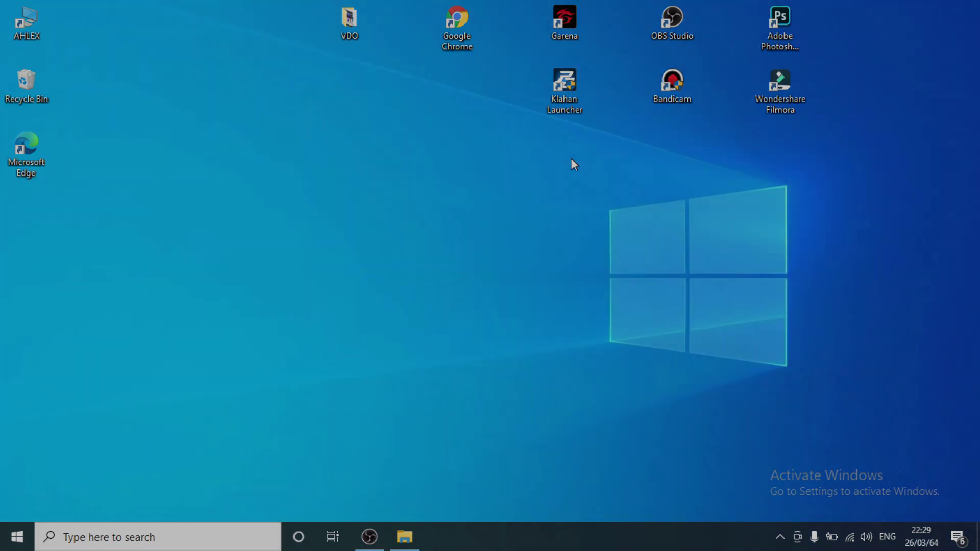